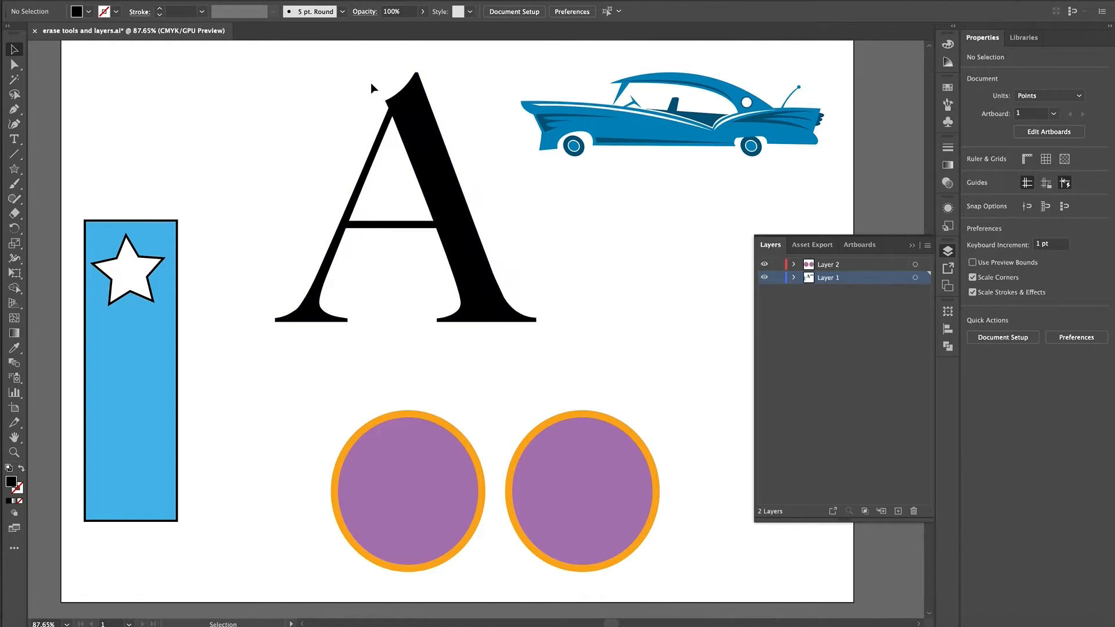
- Detach the Eraser, Scissors and Knife tool group as a floating toolbar beside the top of the letter A
click(20, 214)
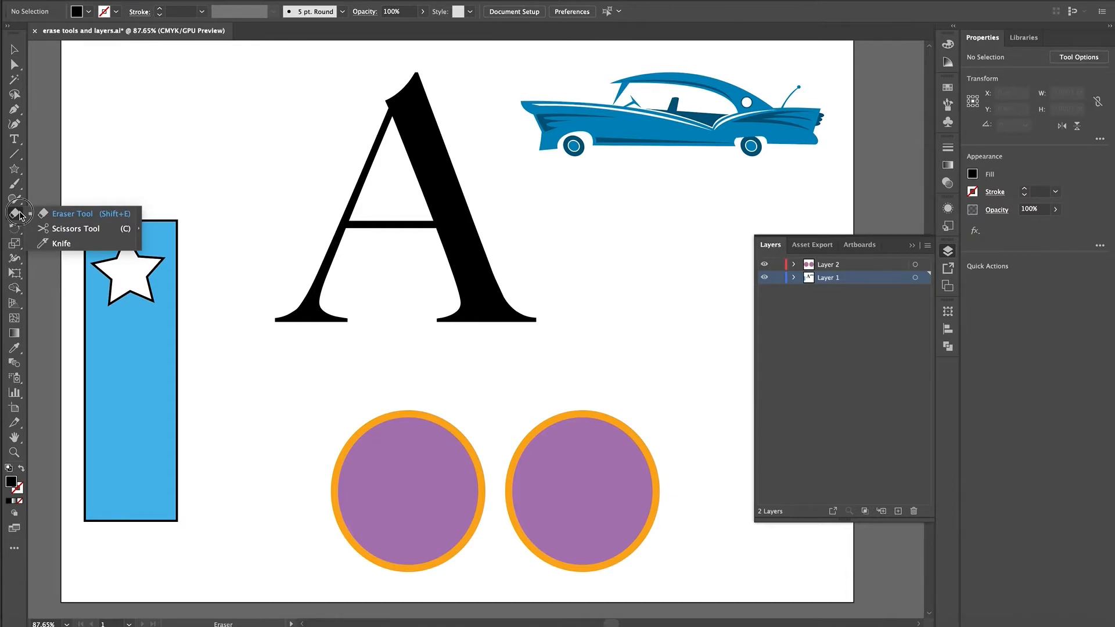
click(141, 216)
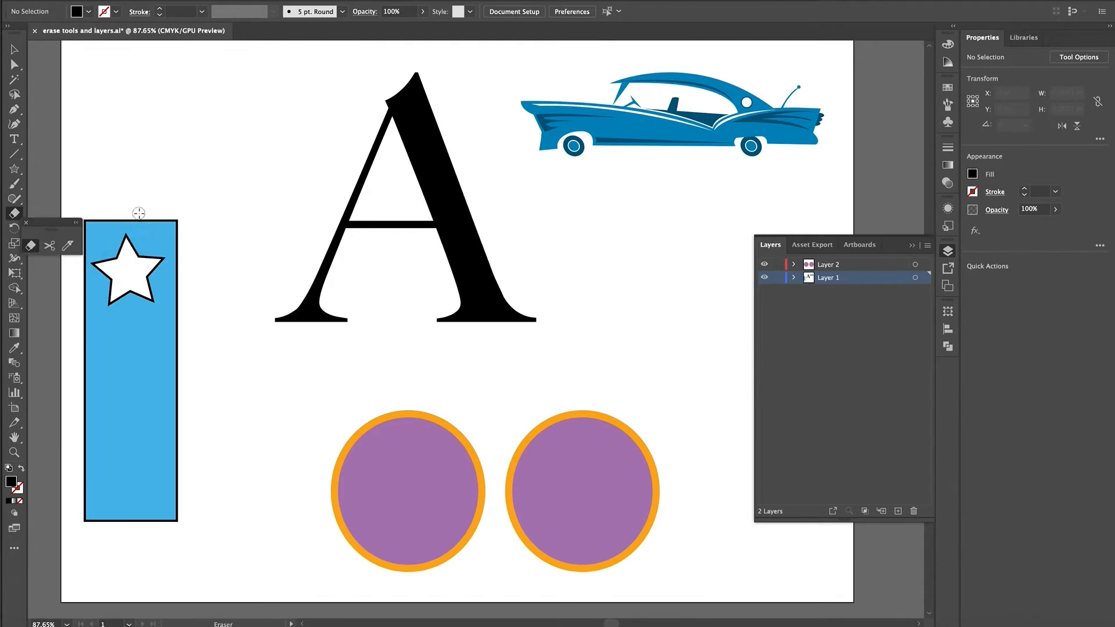
drag(68, 225, 309, 60)
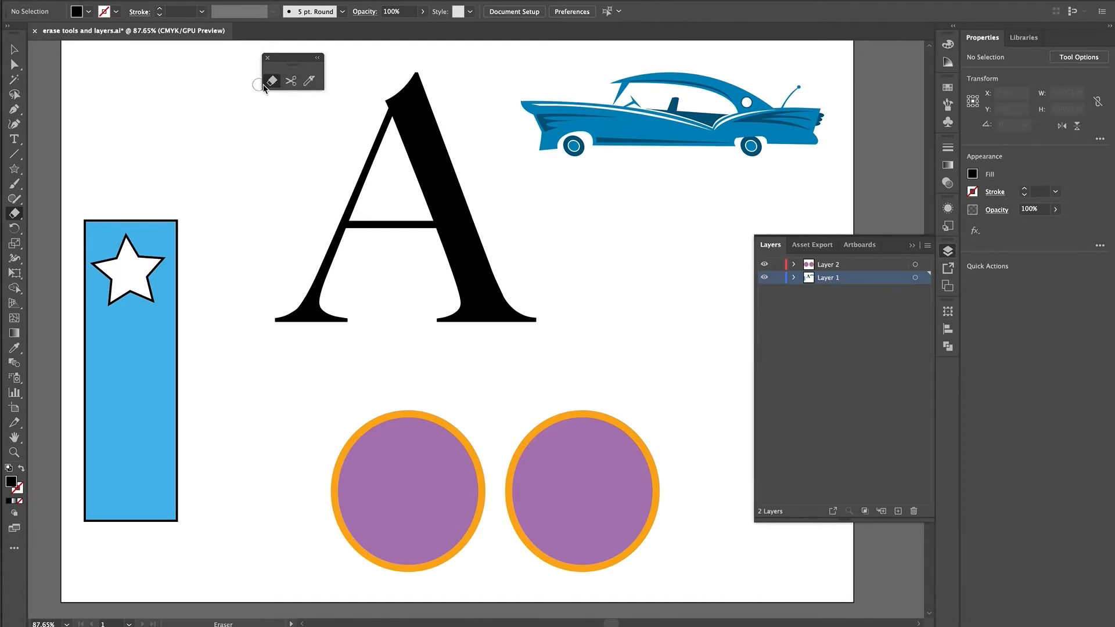
- Try erasing the thin lower-left leg and serif of the letter A, and undo the eraser strokes
click(15, 49)
click(432, 154)
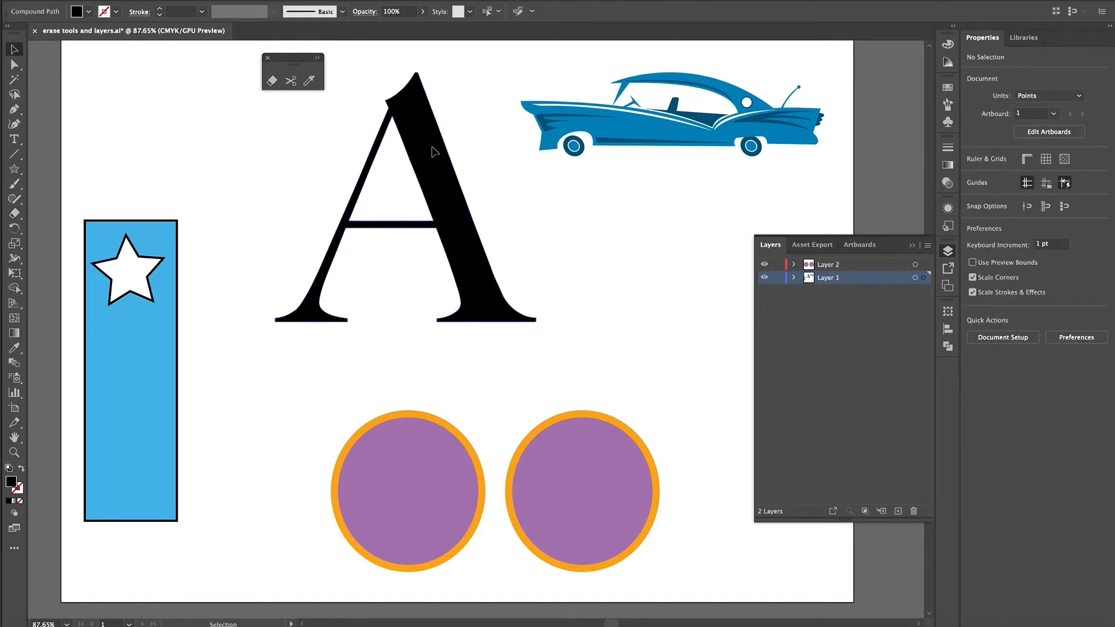
click(271, 81)
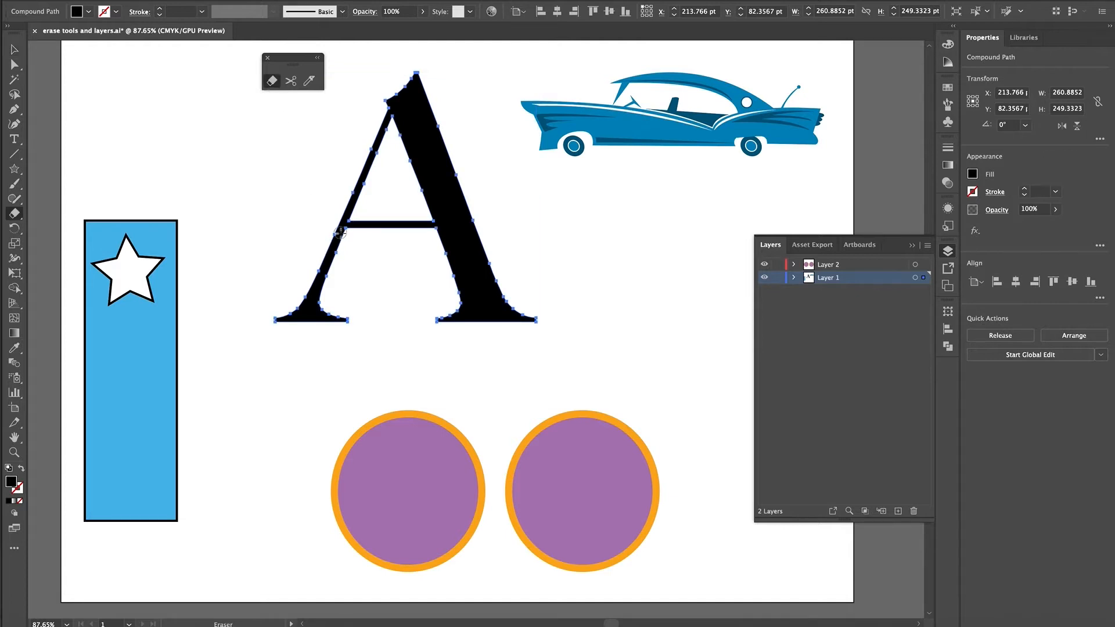
mouse_move(339, 234)
mouse_down()
mouse_move(297, 339)
mouse_move(329, 286)
mouse_move(317, 343)
mouse_move(351, 290)
mouse_move(326, 325)
mouse_move(294, 325)
mouse_move(280, 311)
mouse_move(305, 297)
mouse_move(309, 263)
mouse_move(320, 300)
mouse_move(269, 319)
mouse_move(298, 313)
mouse_up()
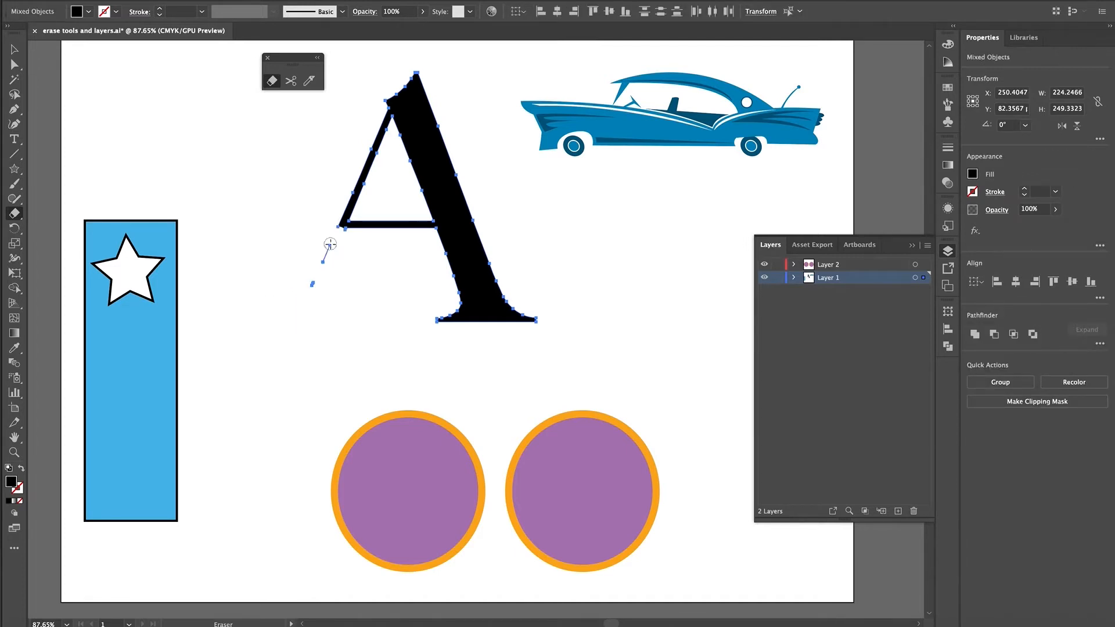
drag(331, 244, 302, 327)
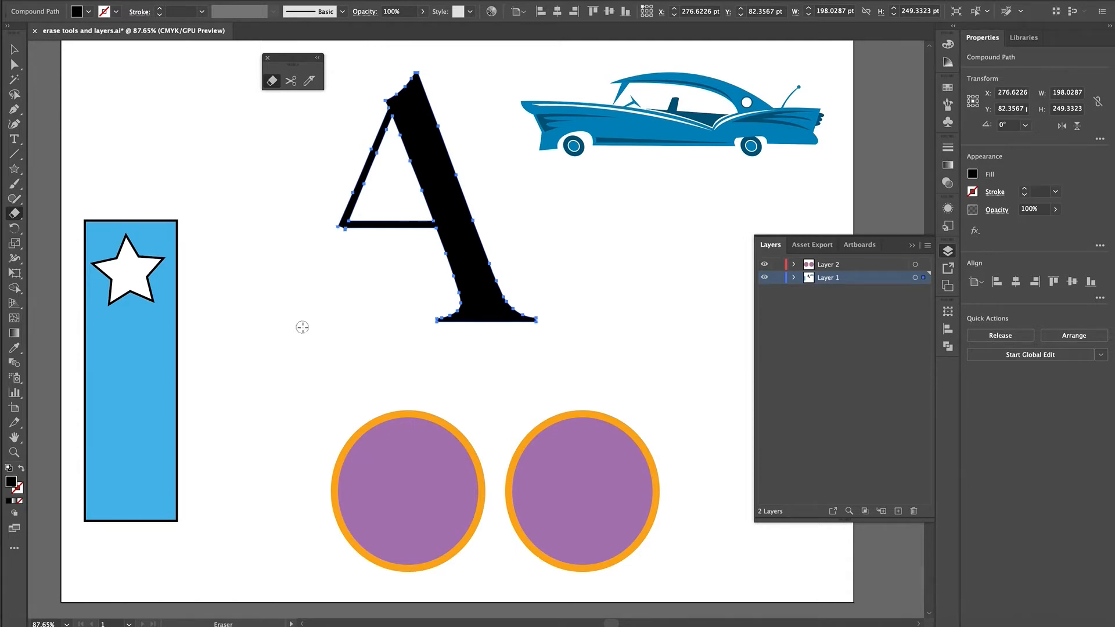
key(ctrl+z)
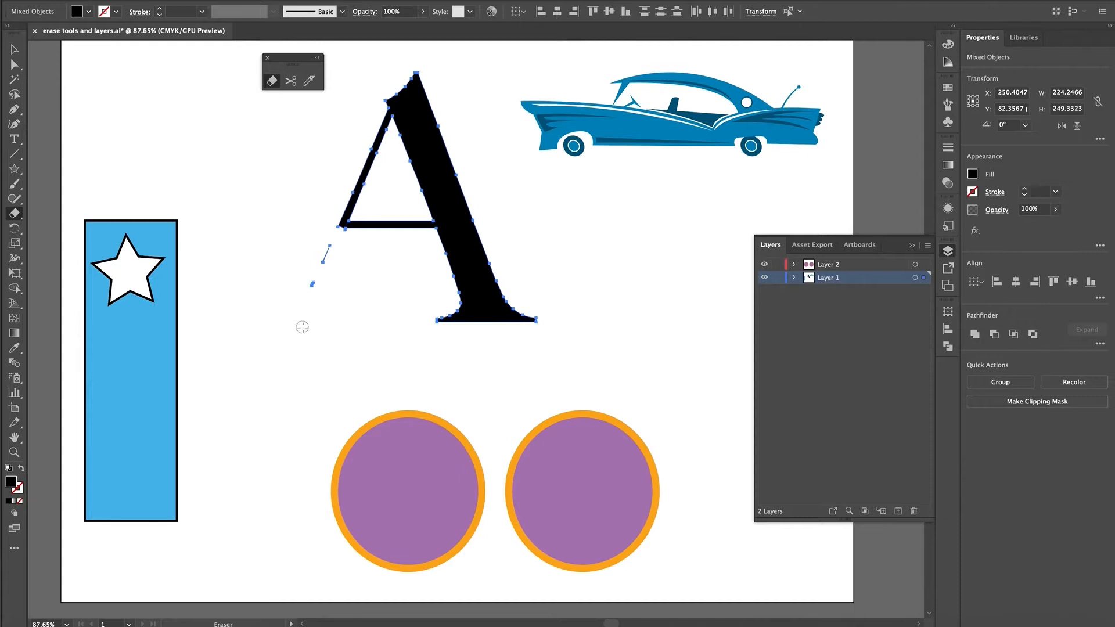
key(ctrl+z)
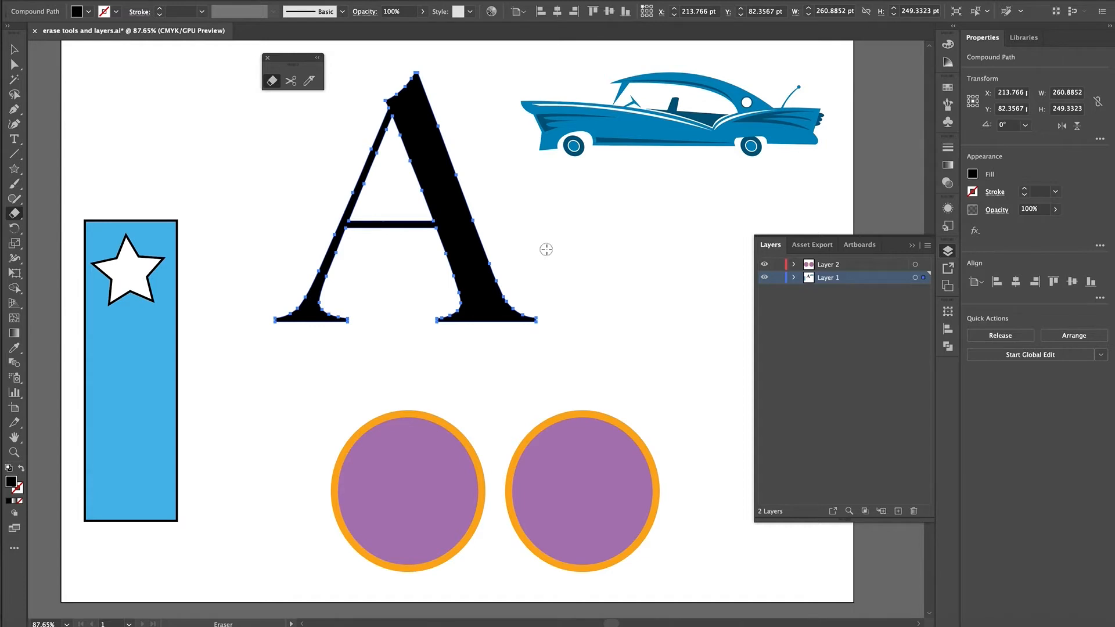
- Adjust the eraser brush size up and back down to 14.2 pt
key(bracketright)
key(bracketright)
key(bracketright)
key(bracketright)
key(bracketright)
key(bracketright)
key(bracketleft)
key(bracketleft)
- Set the Eraser tool options to an 84° angle, 100% roundness and 25 pt size
double_click(273, 81)
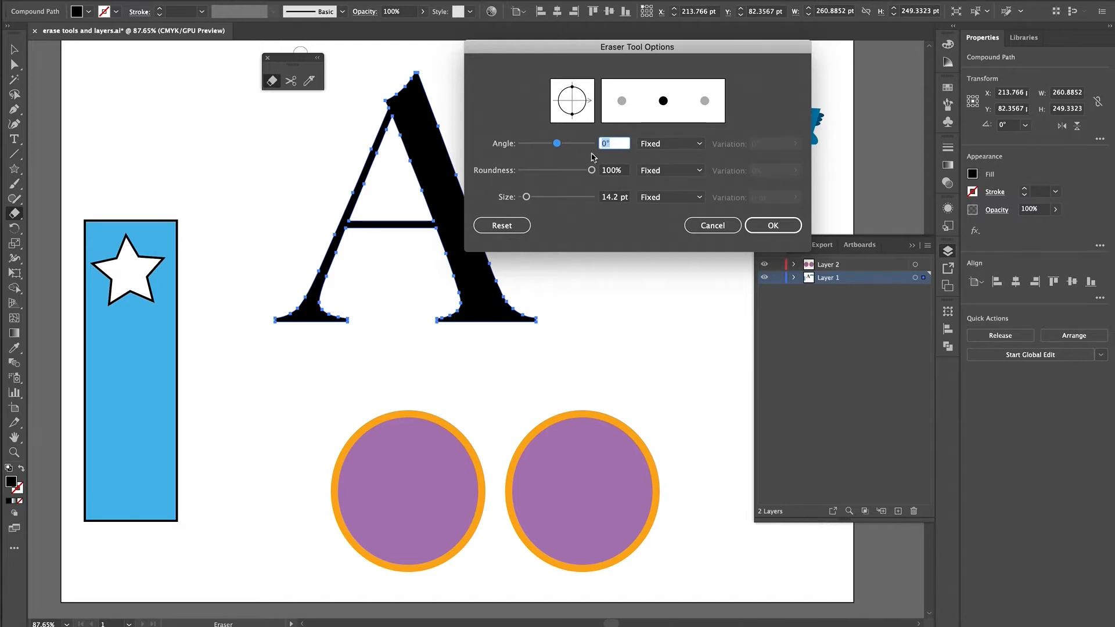
mouse_move(560, 145)
mouse_down()
mouse_move(582, 145)
mouse_move(550, 146)
mouse_move(585, 171)
mouse_move(548, 170)
mouse_up()
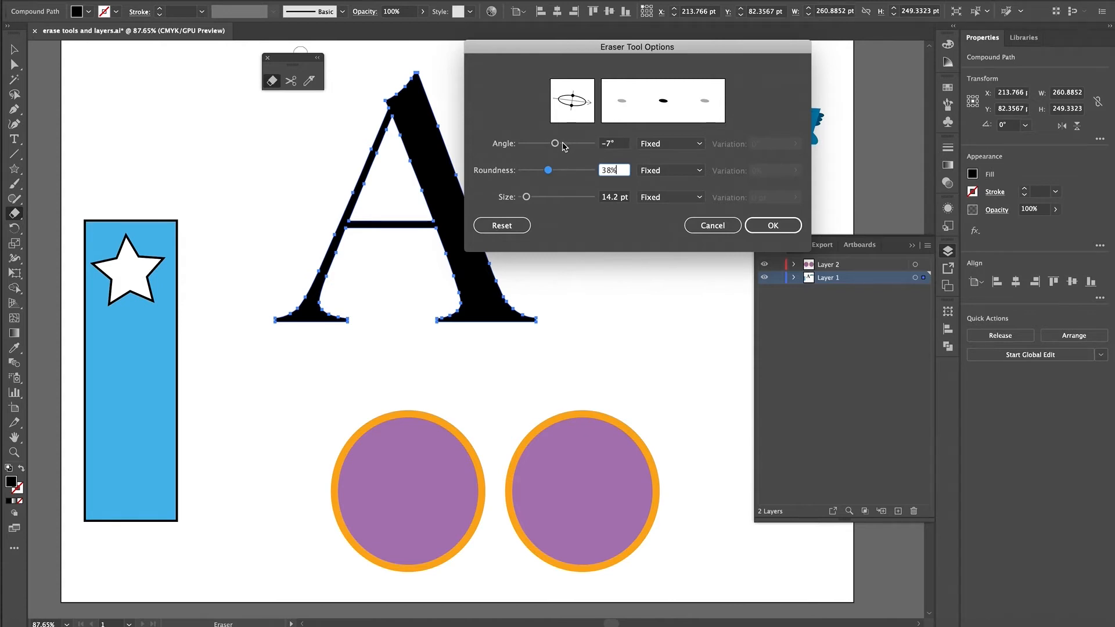
drag(555, 144, 575, 147)
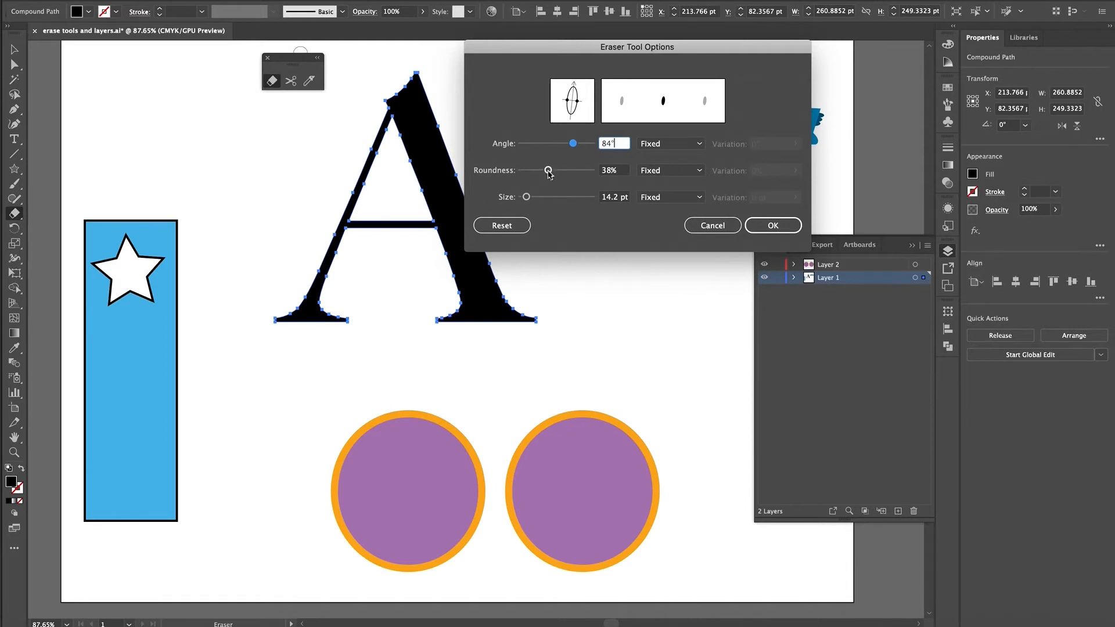
drag(548, 170, 627, 174)
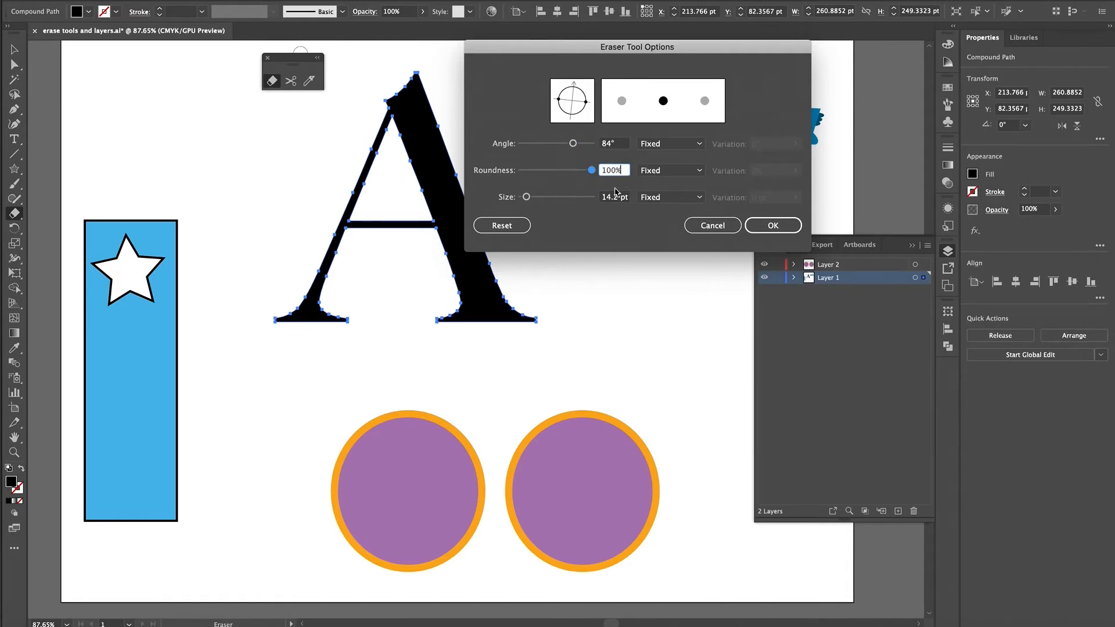
mouse_move(526, 197)
mouse_down()
mouse_move(546, 198)
mouse_move(530, 199)
mouse_up()
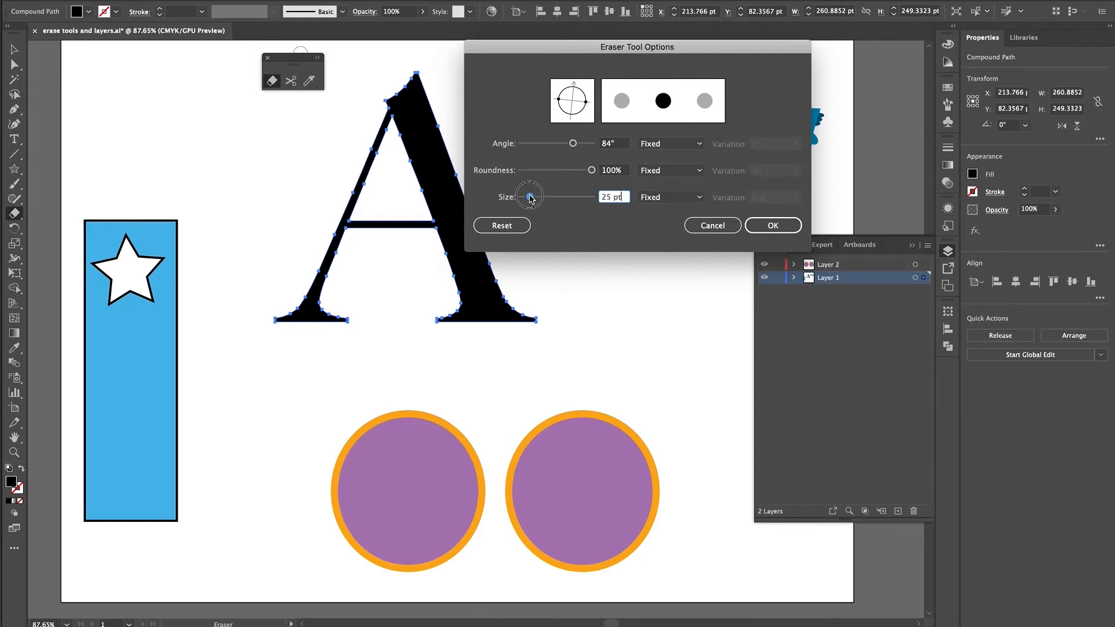
- Try Random for the eraser's angle, return it to Fixed, and reset all Eraser tool options to their defaults
click(699, 144)
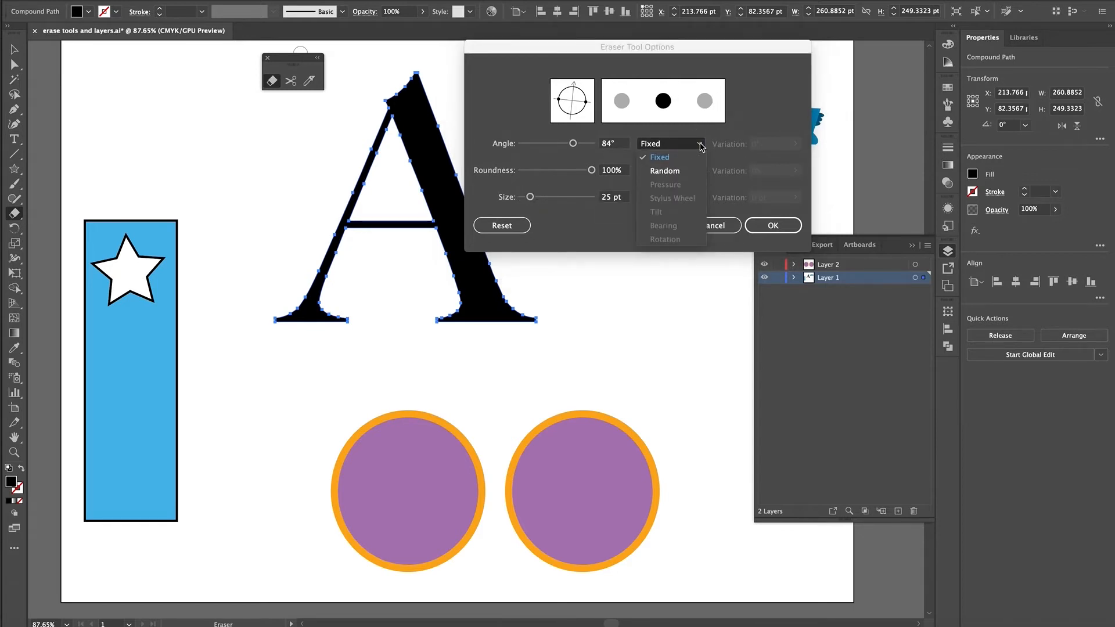
click(691, 178)
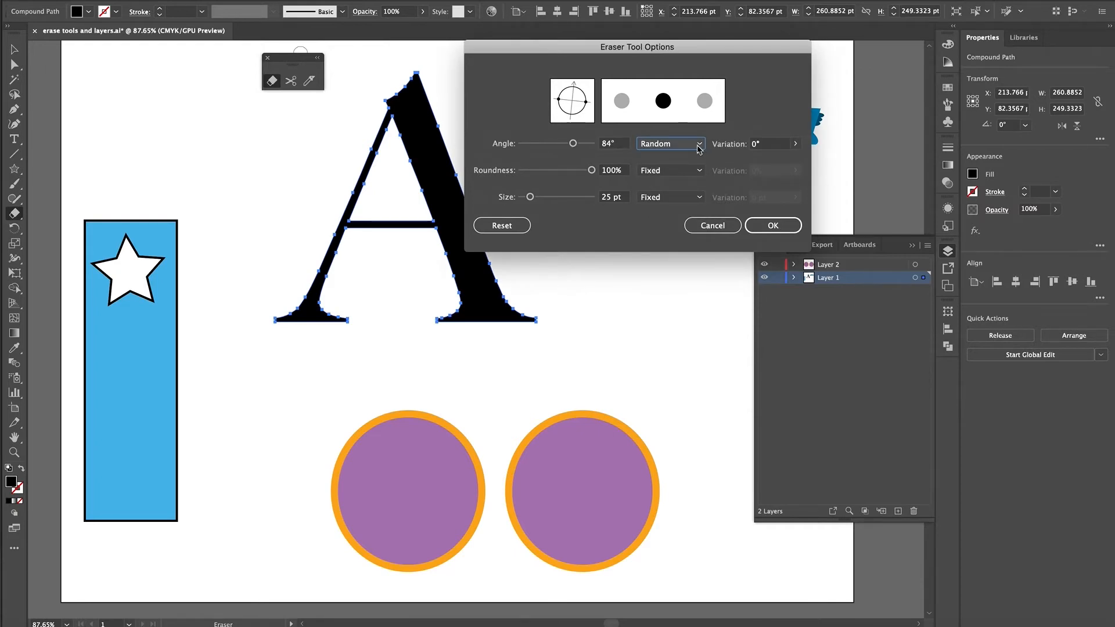
click(695, 145)
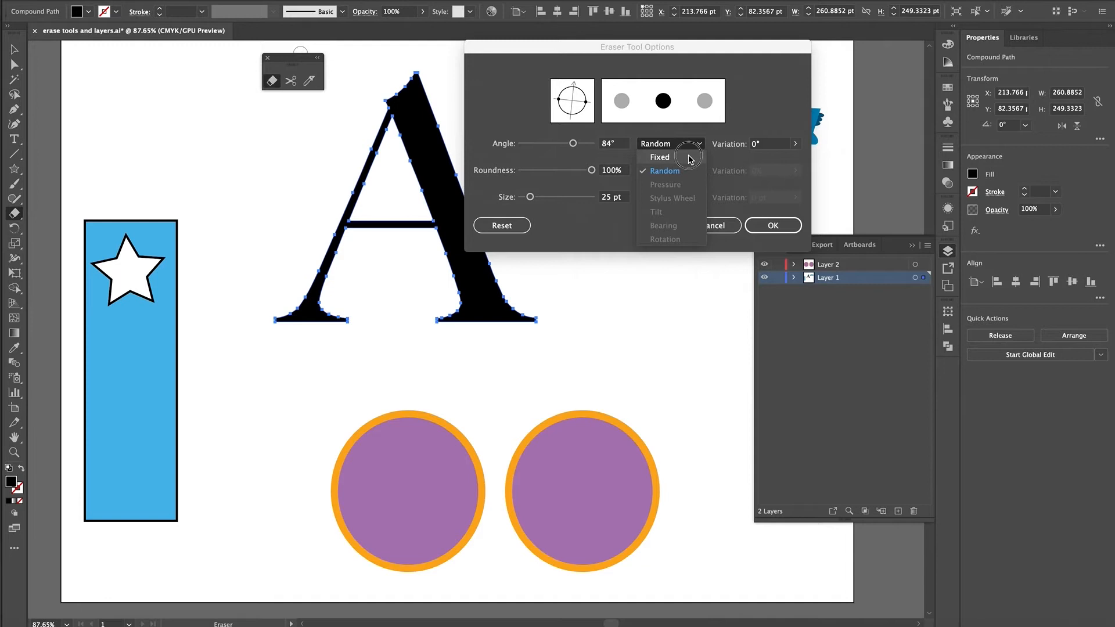
click(690, 158)
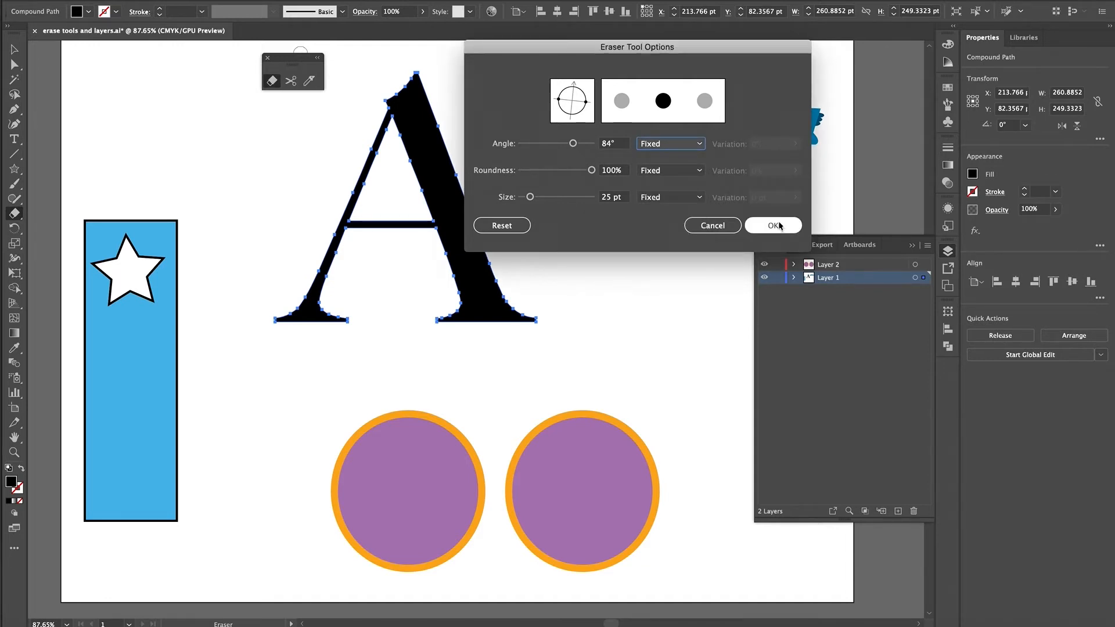
click(529, 227)
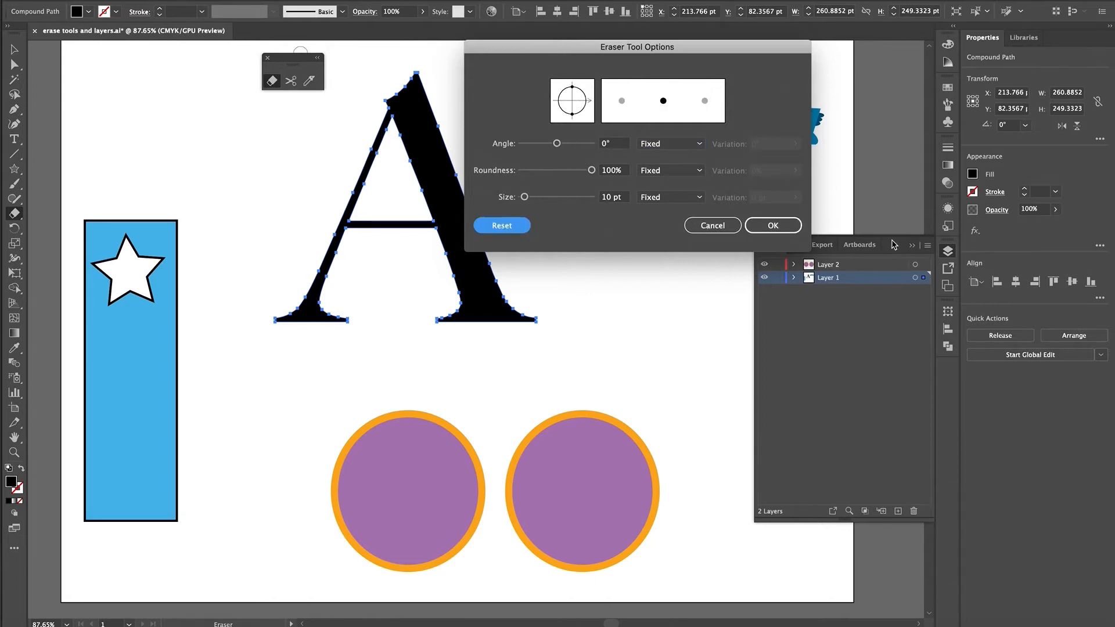
click(774, 226)
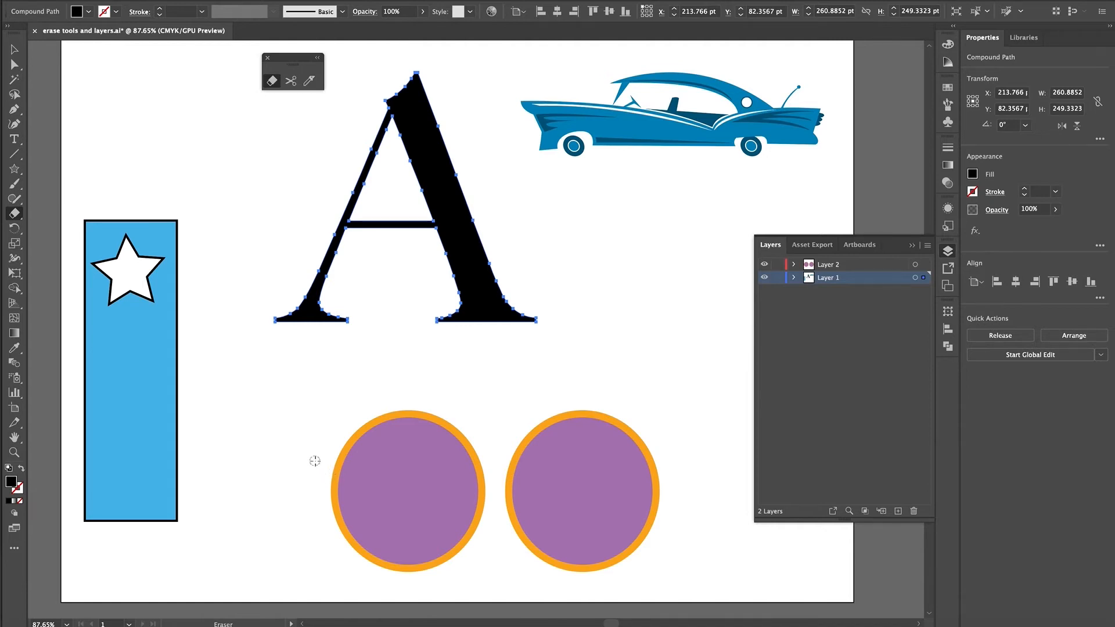
- Select the left purple circle, enlarge the eraser, try erasing the circle's left half, and undo the erasure
mouse_move(310, 446)
mouse_down()
mouse_move(331, 455)
mouse_move(375, 520)
mouse_move(400, 585)
mouse_up()
click(15, 49)
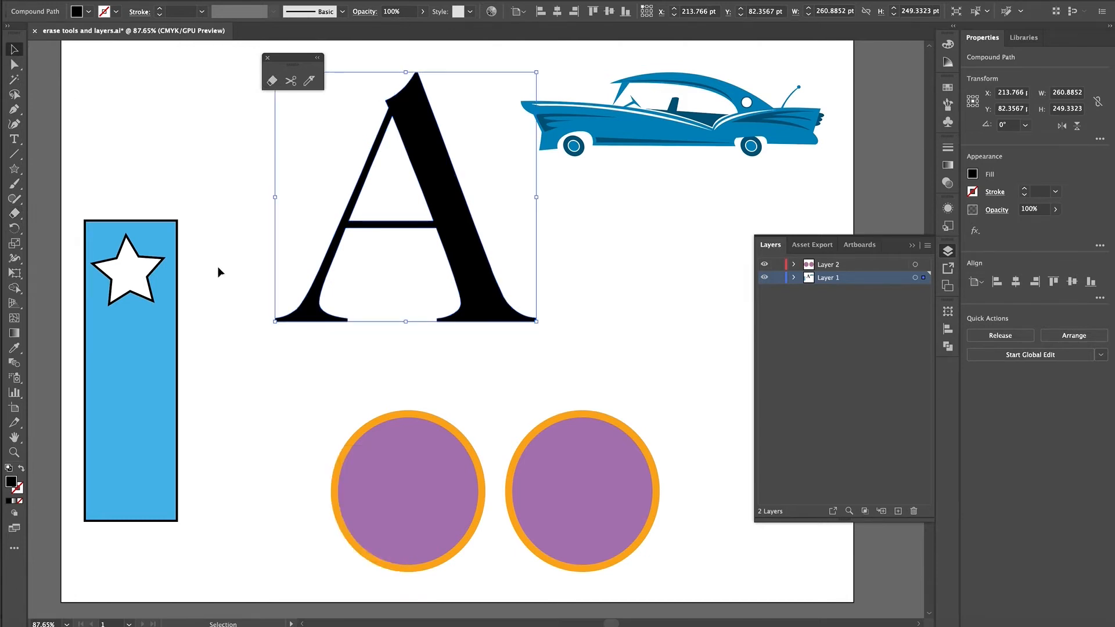
click(405, 437)
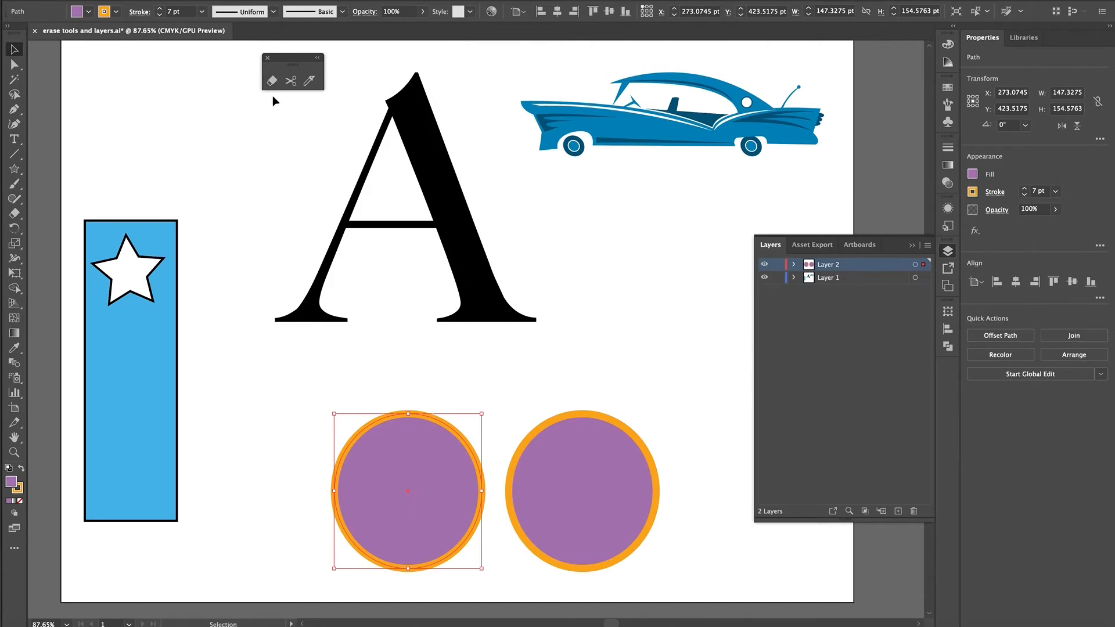
click(271, 81)
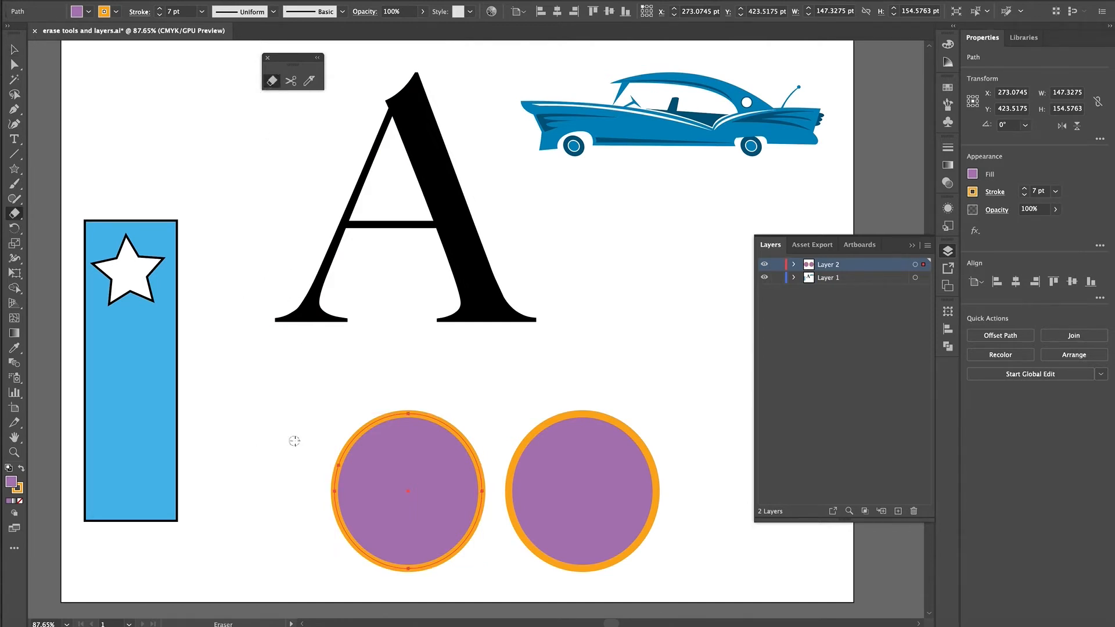
key(])
key(])
key(])
key(])
key(])
mouse_move(330, 384)
mouse_down()
mouse_move(379, 478)
mouse_move(416, 590)
mouse_up()
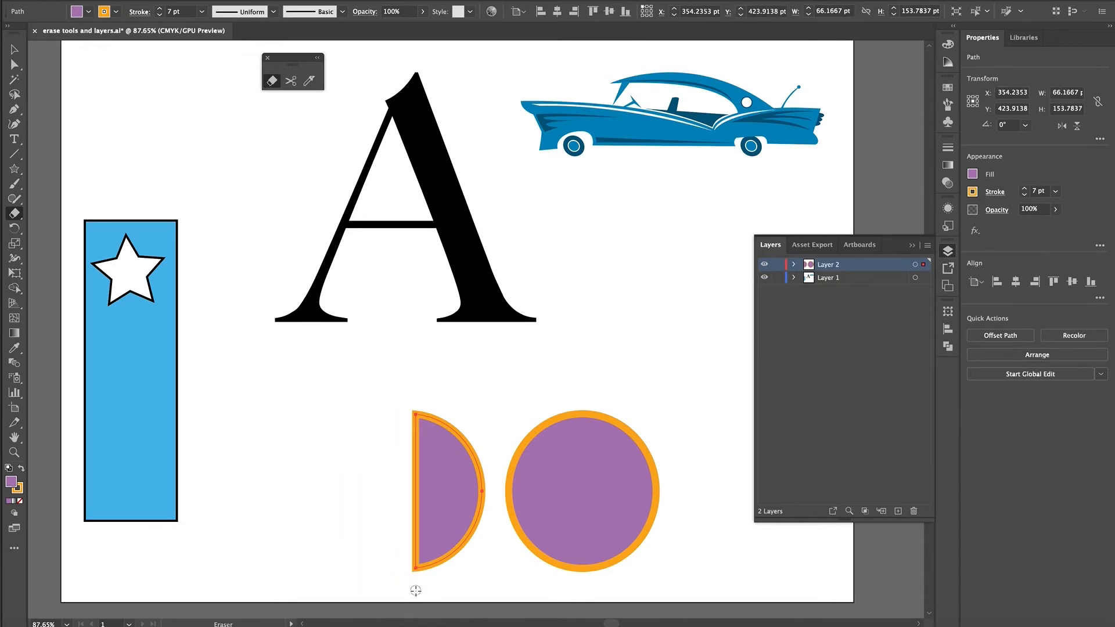
key(ctrl+z)
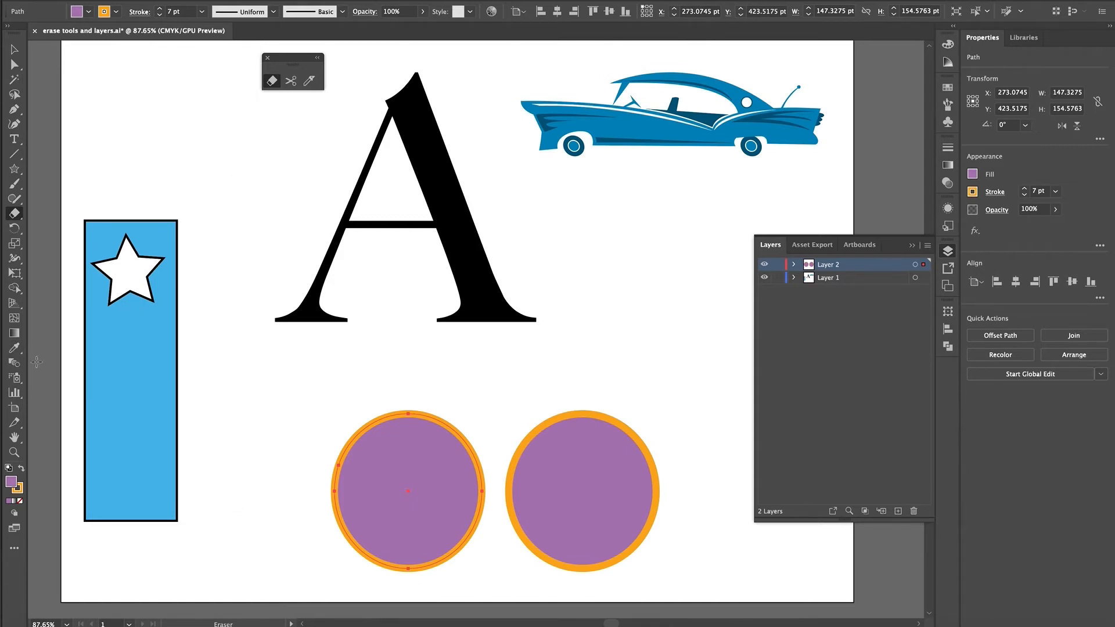
- Select the blue rectangle with the star cutout and erase a straight horizontal band across its middle
drag(67, 365, 225, 366)
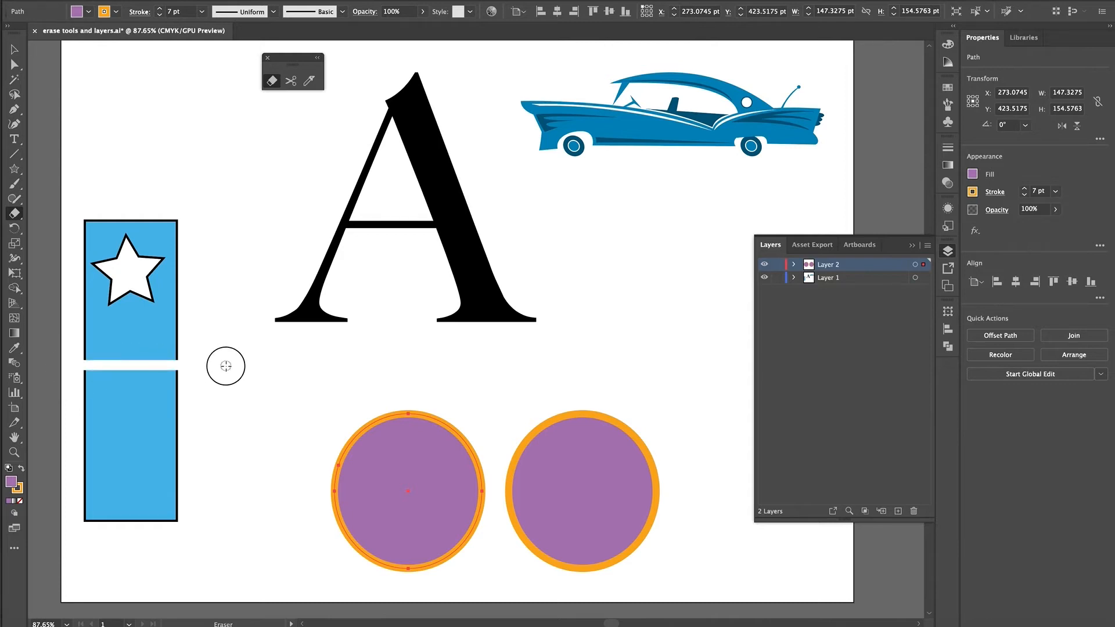
key(ctrl+z)
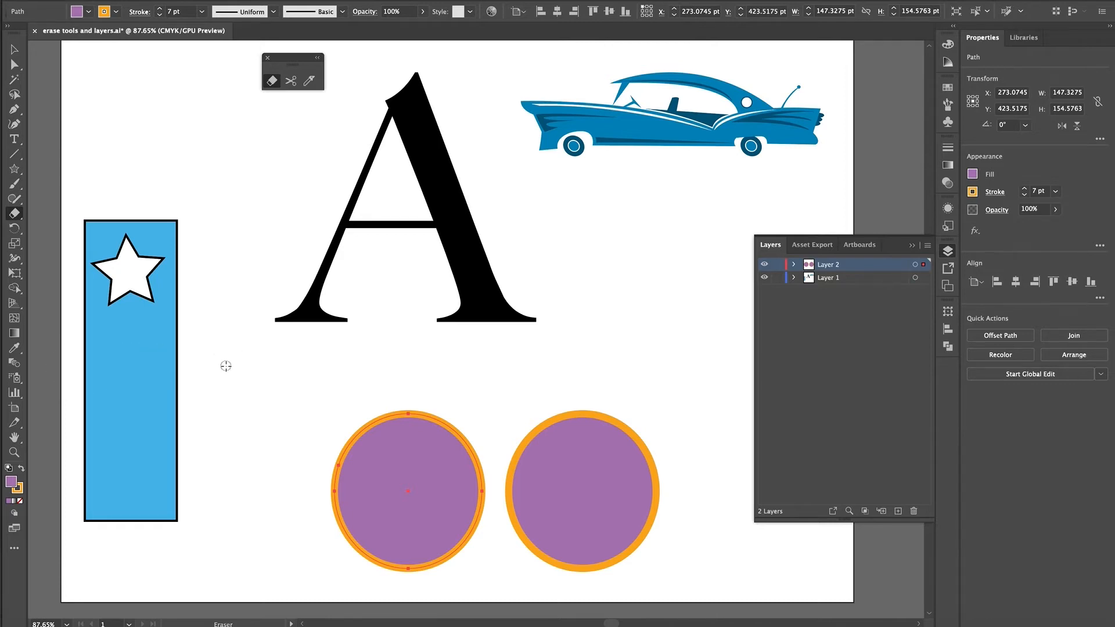
ctrl+click(134, 370)
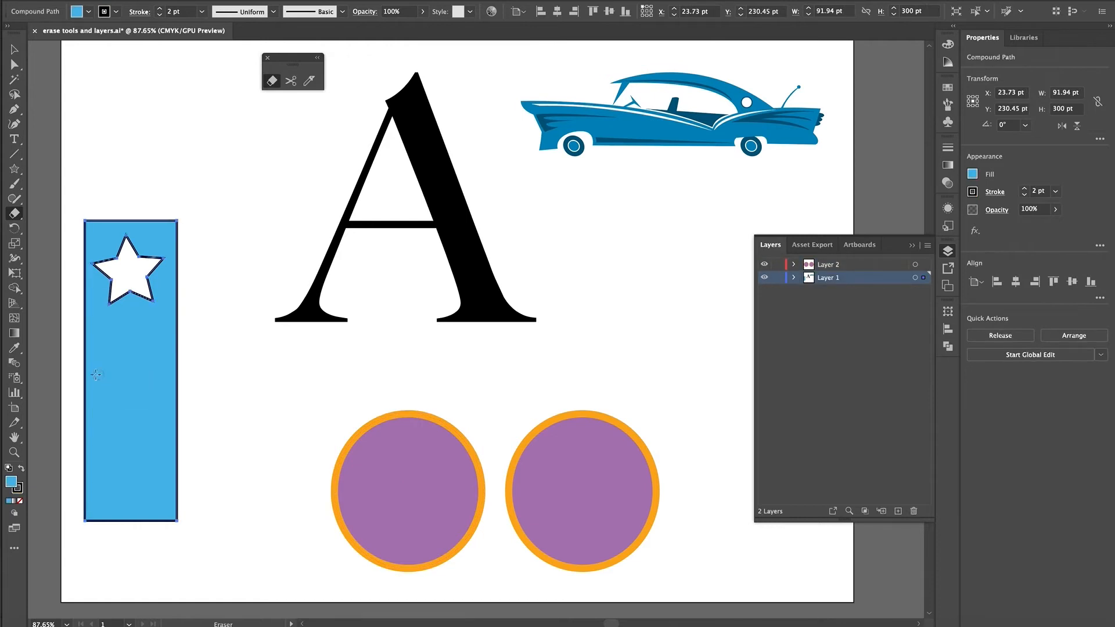
drag(69, 368, 204, 371)
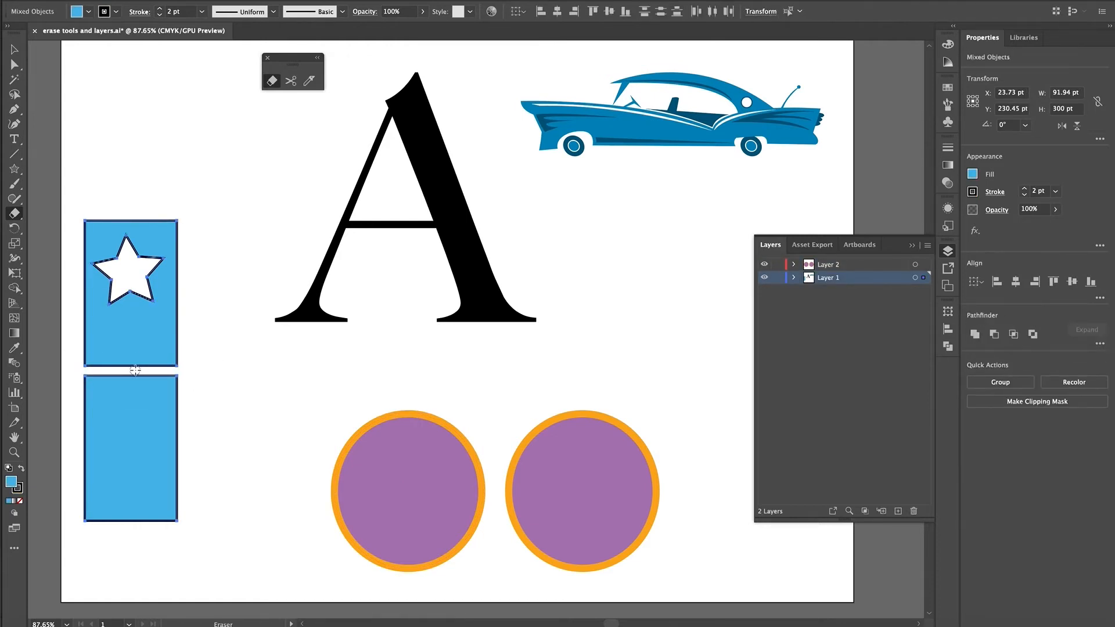
- Try erasing vertical and diagonal bands through the rectangle's lower half, and undo all erasures on the rectangle
mouse_move(134, 372)
mouse_down()
mouse_move(124, 558)
mouse_move(180, 455)
mouse_up()
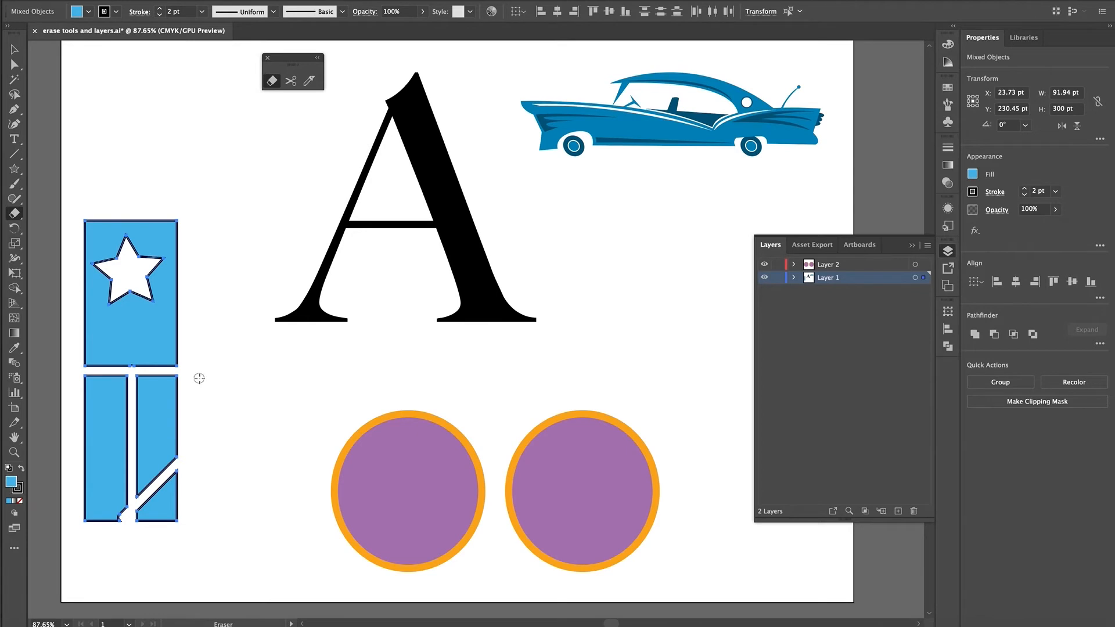
key(ctrl+z)
key(ctrl+z)
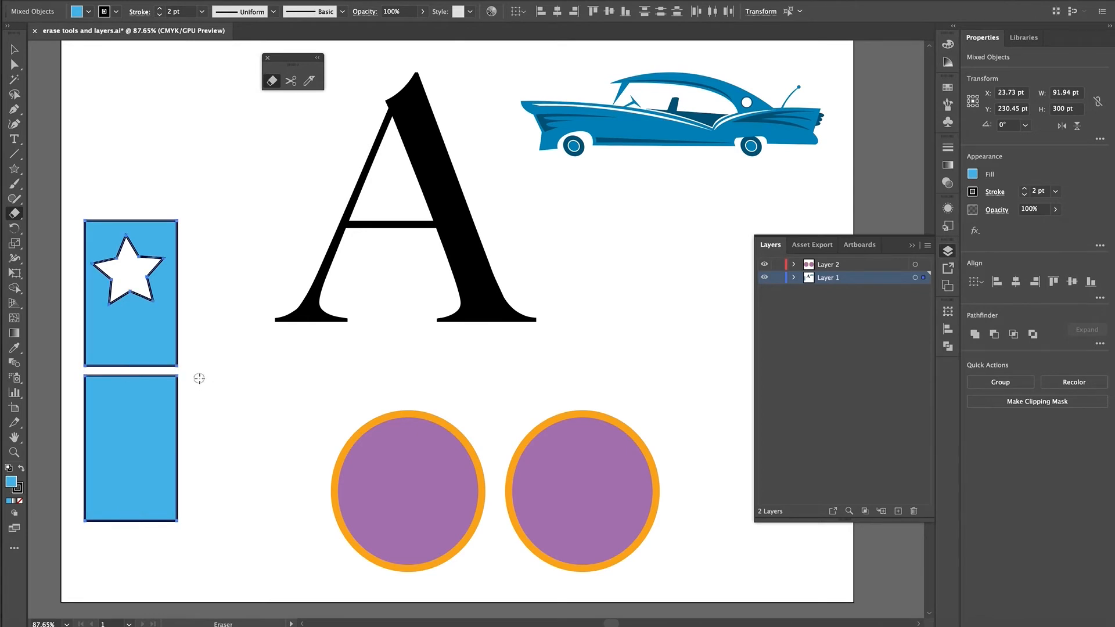
key(ctrl+z)
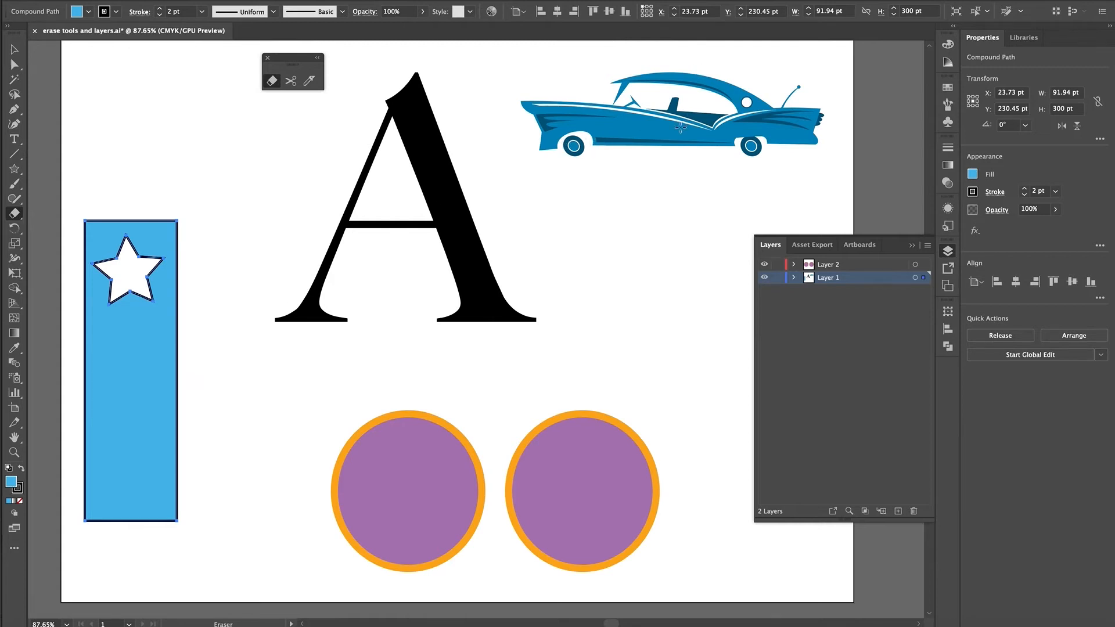
- Expand Layer 1 to show its objects and select the blue car group
click(793, 278)
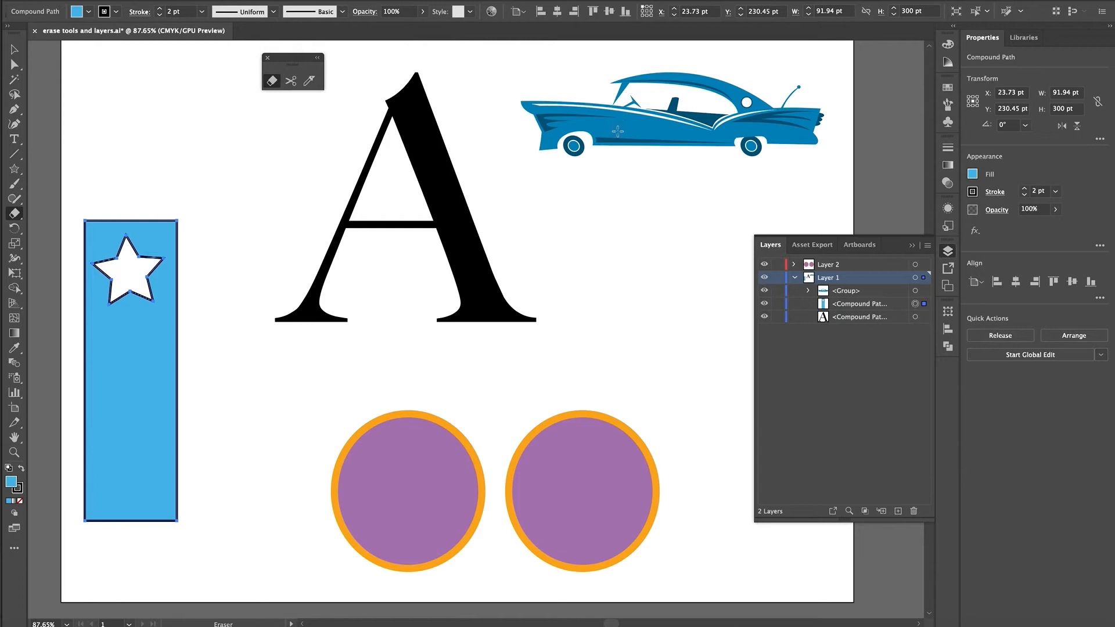
key(v)
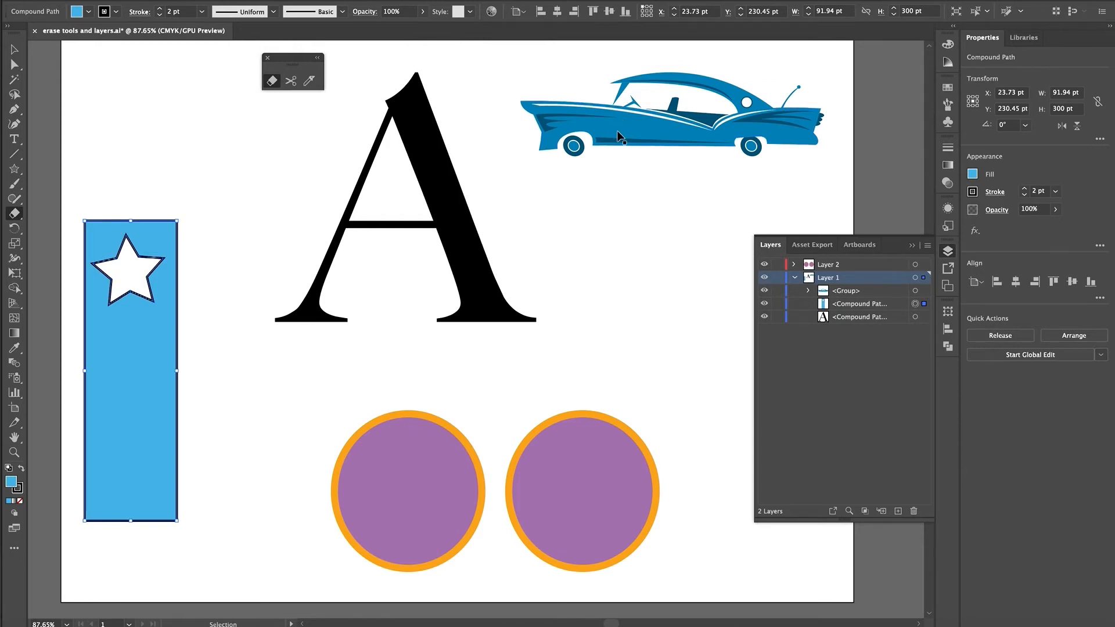
click(618, 132)
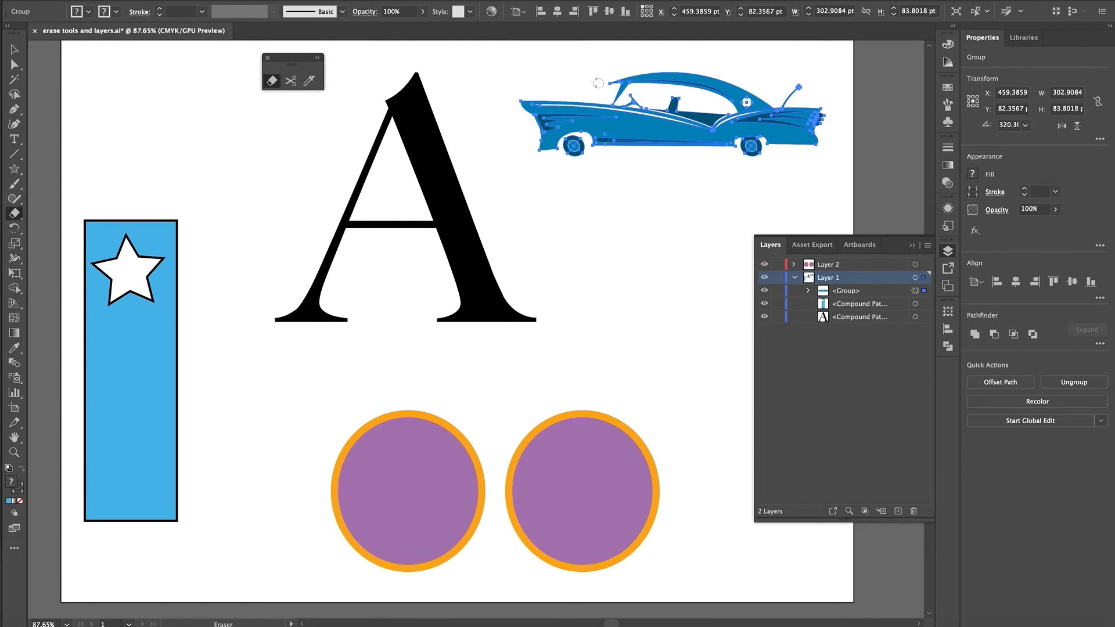
- Try erasing a vertical band through the front of the blue car group, and undo the erasure
drag(593, 78, 604, 150)
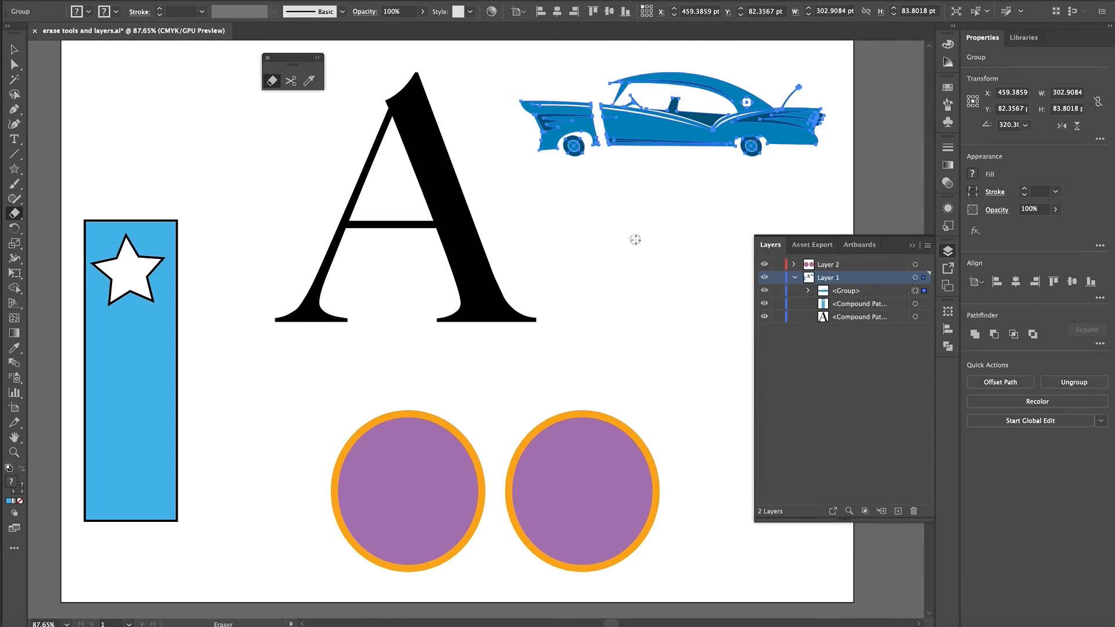
key(super+z)
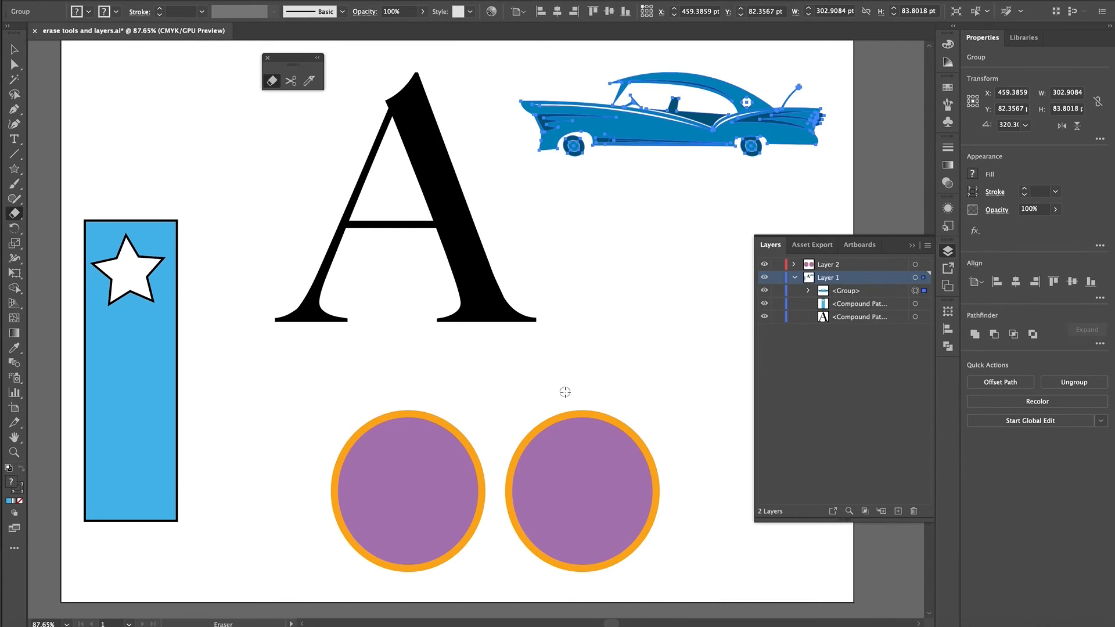
- Select the right purple circle, try erasing a vertical band through its centre, and undo the erasure
drag(565, 392, 582, 588)
super+click(587, 557)
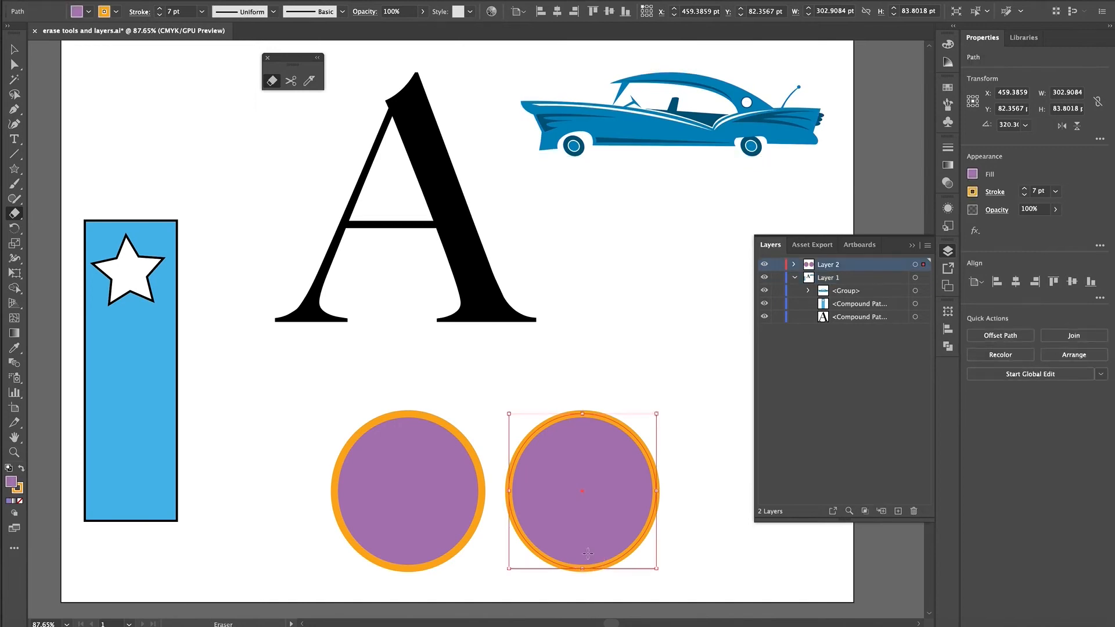
drag(589, 379, 584, 621)
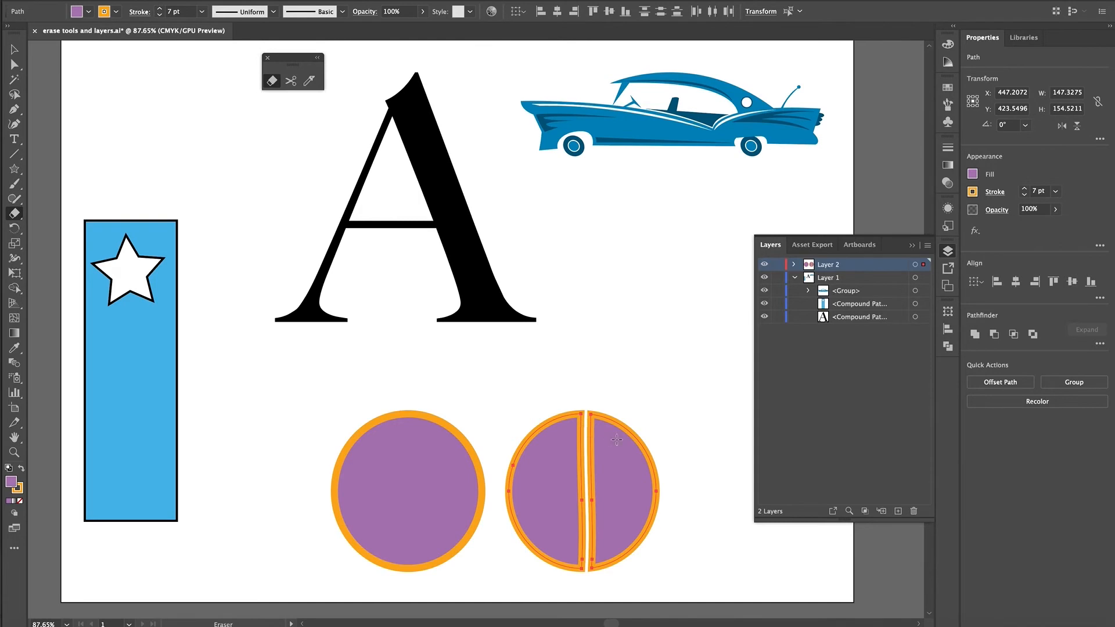
key(super+z)
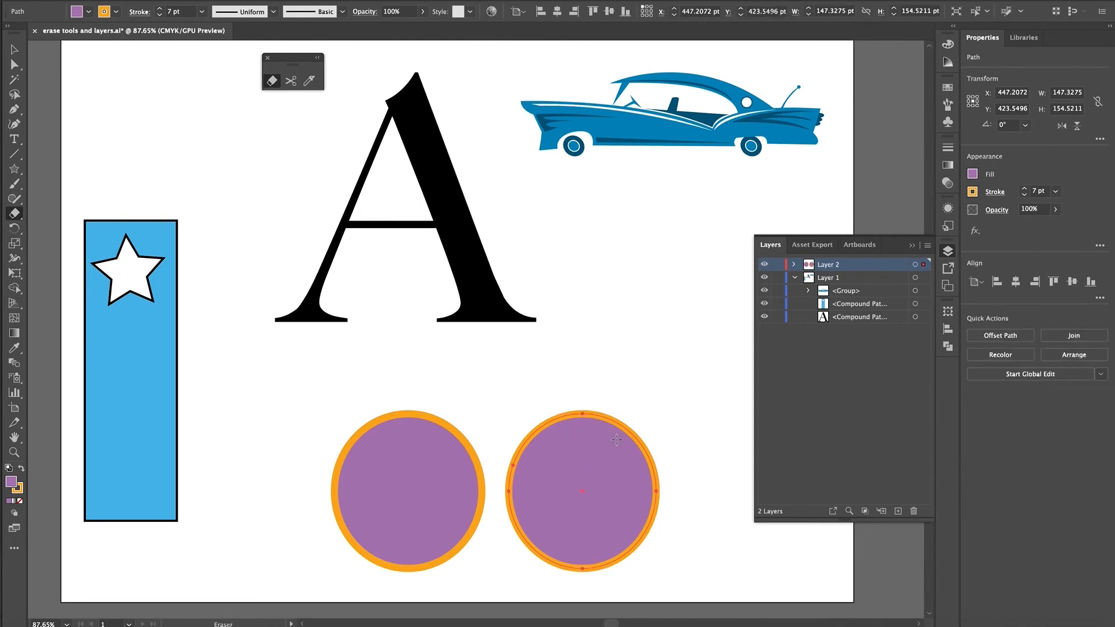
- Cut the right circle diagonally from upper left to lower right with the Knife tool, and move both halves together slightly up and right
click(311, 81)
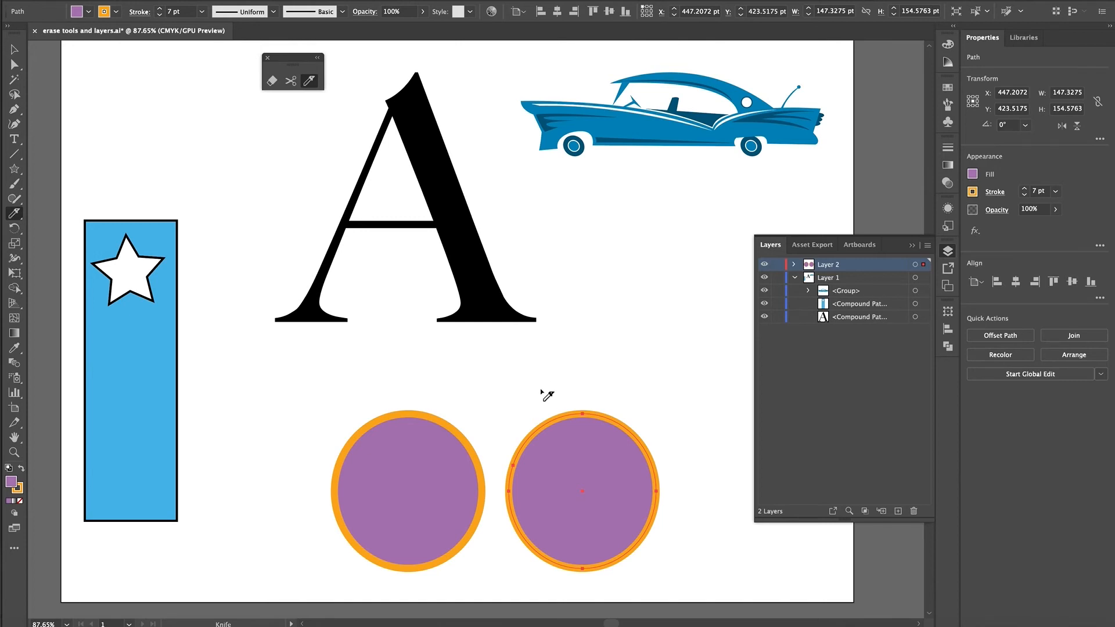
drag(550, 400, 650, 624)
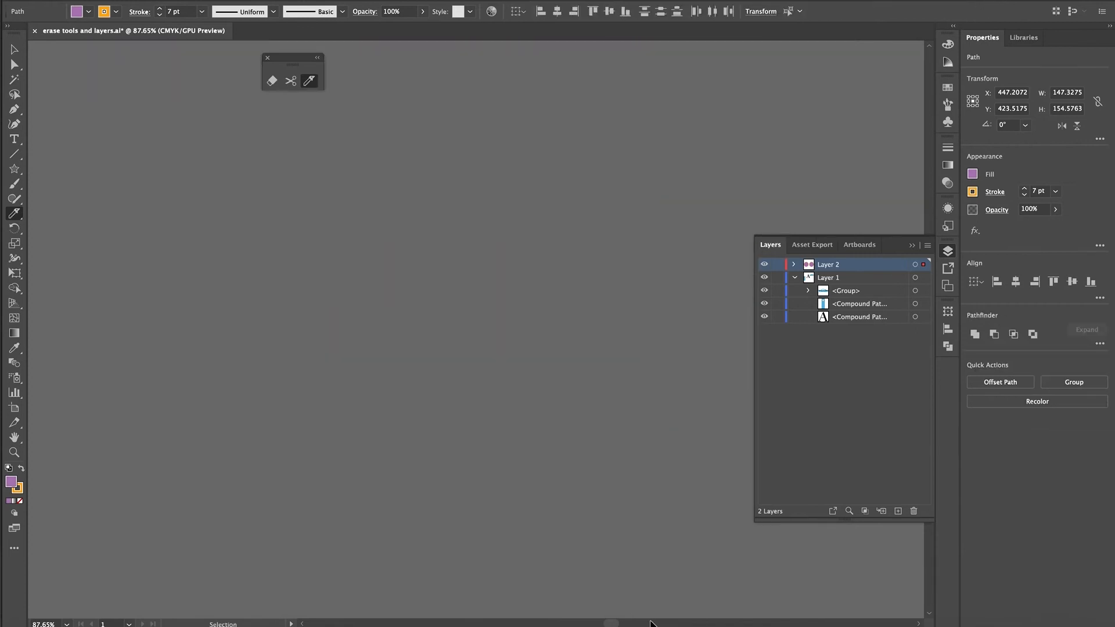
key(ctrl+0)
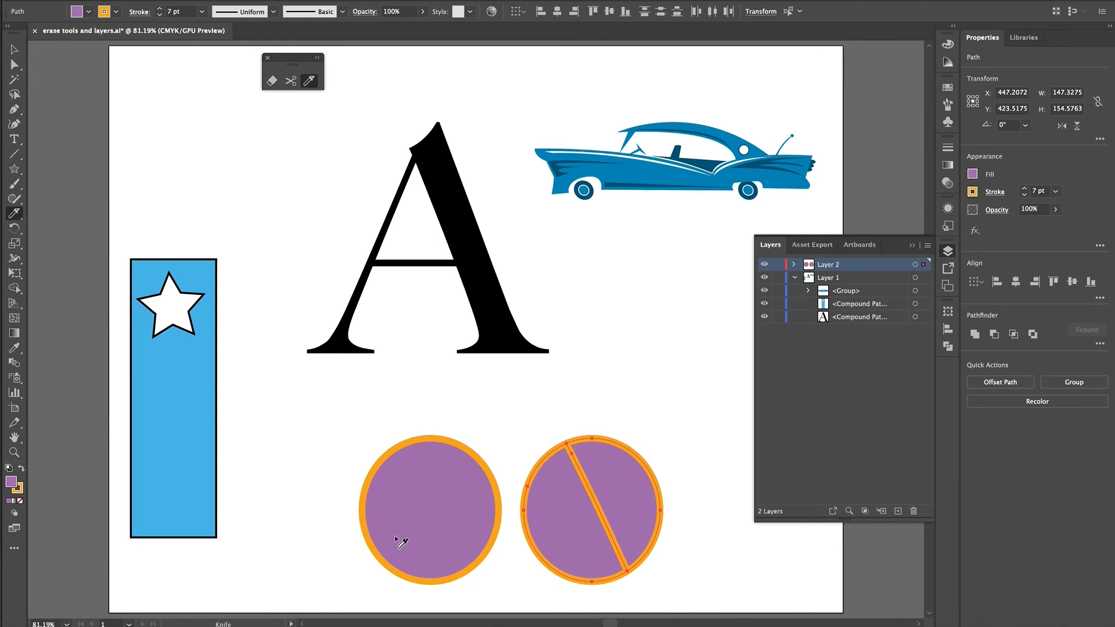
click(14, 49)
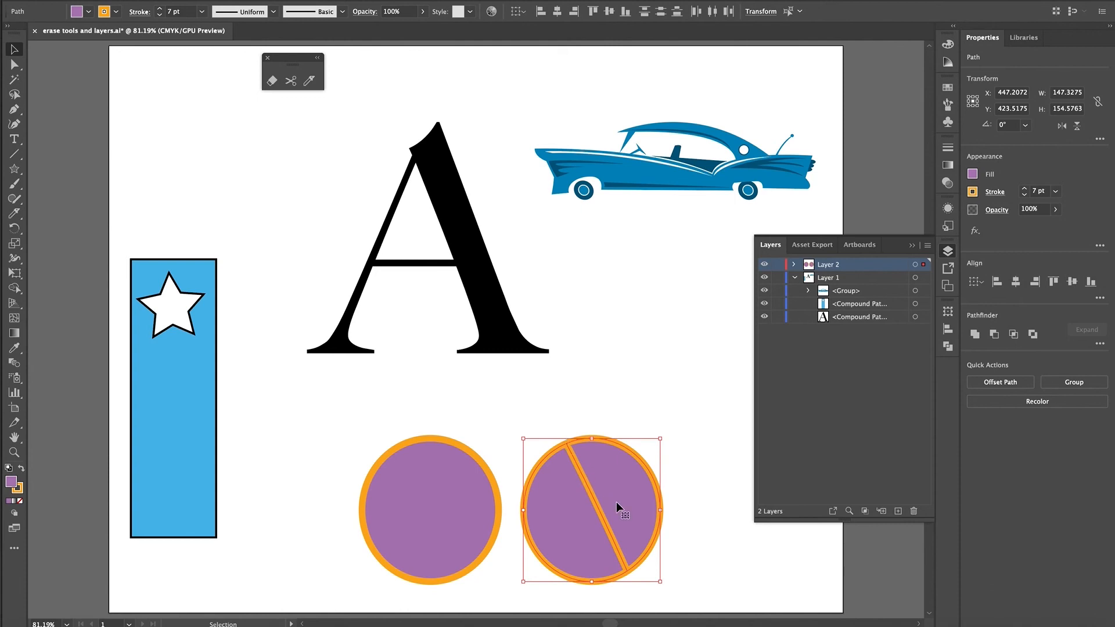
drag(619, 493, 667, 481)
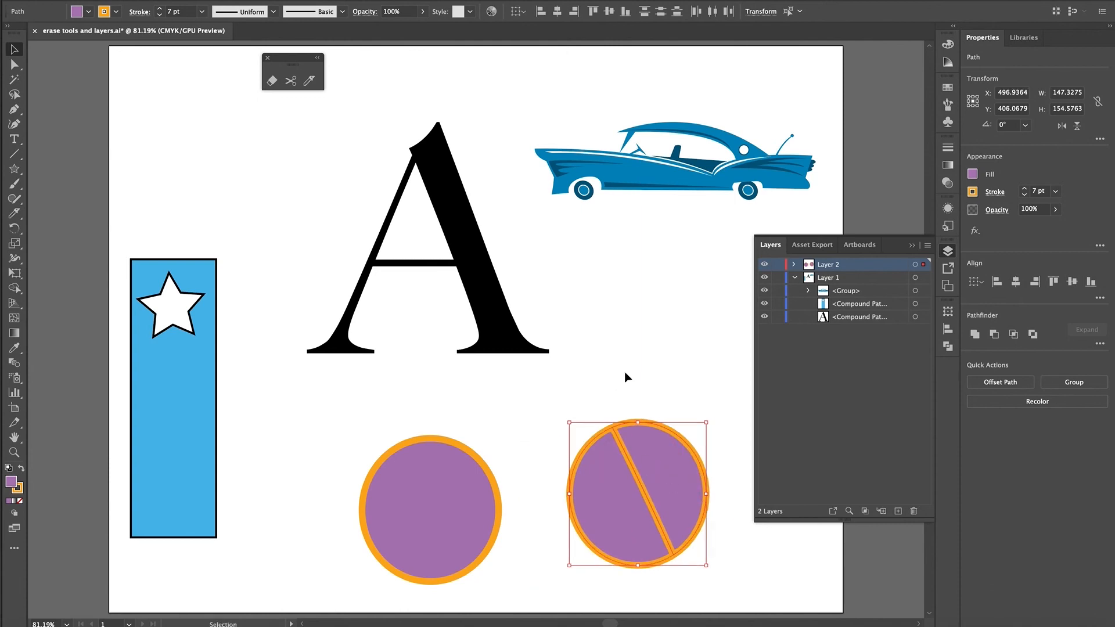
- Try pulling the right half of the cut circle away from the left half, undo the move, and deselect everything
click(633, 409)
drag(646, 427, 660, 426)
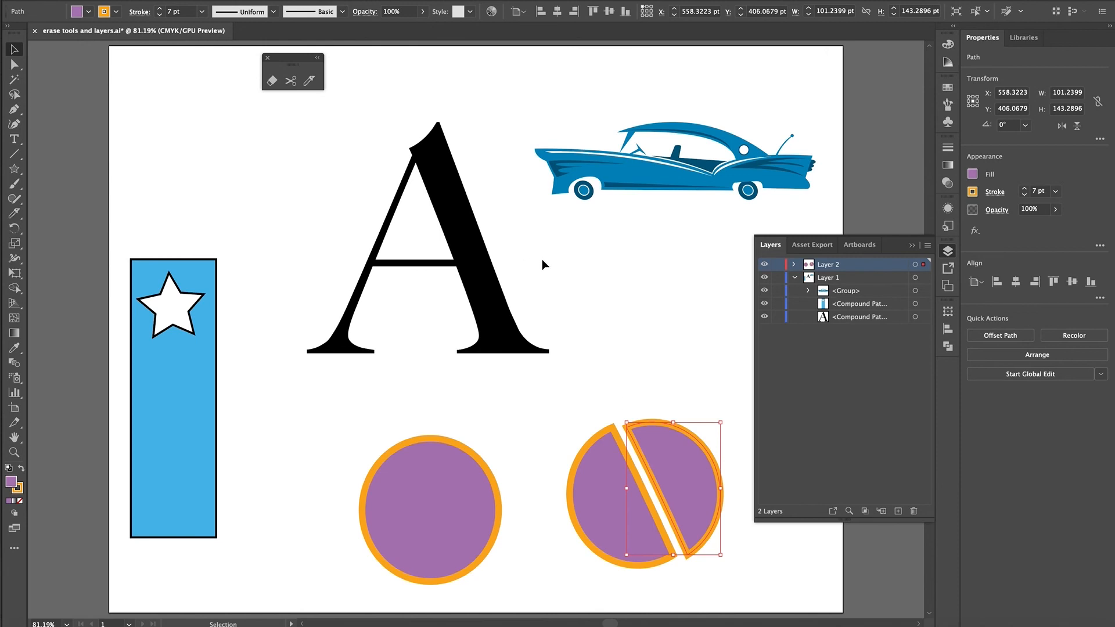
key(ctrl+z)
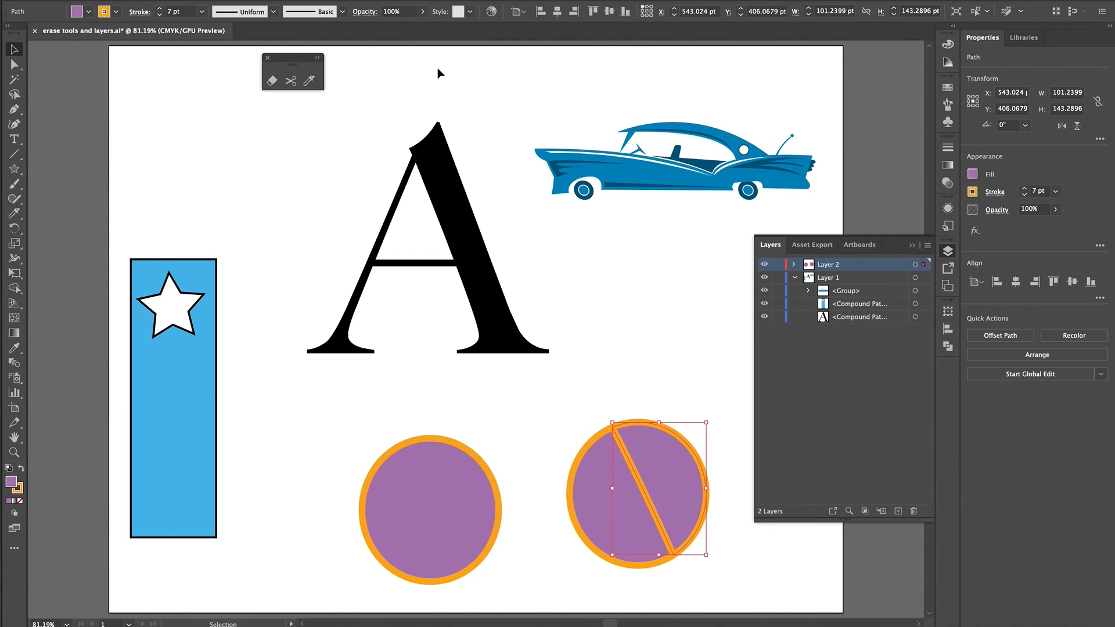
click(318, 128)
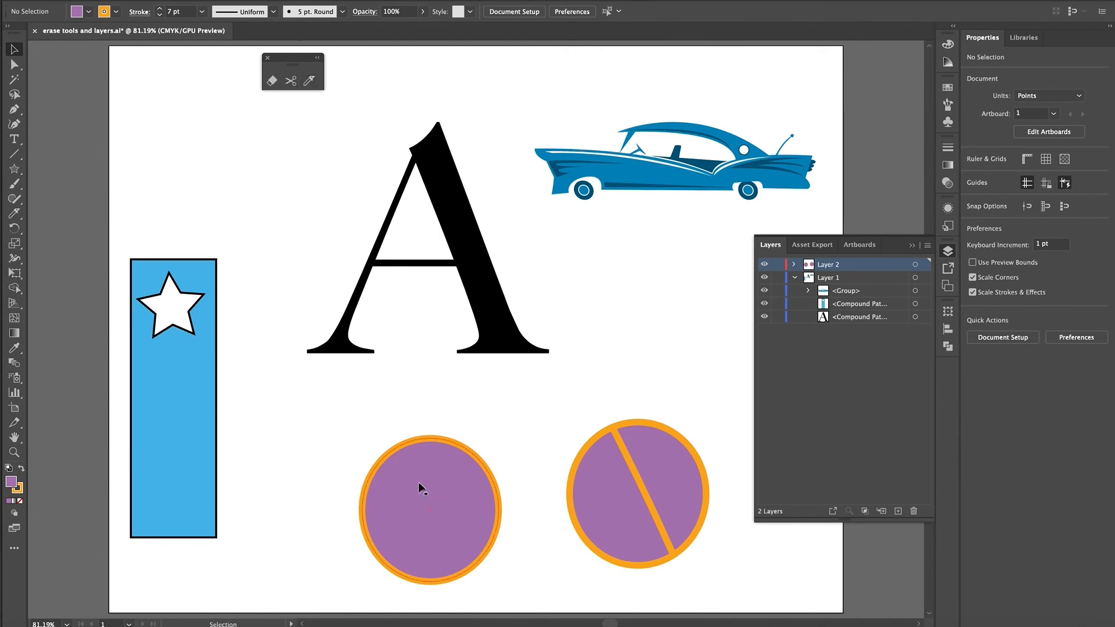
- Select the left purple circle, try dividing it with two crossing Knife cuts, and undo both cuts
key(a)
key(v)
click(429, 494)
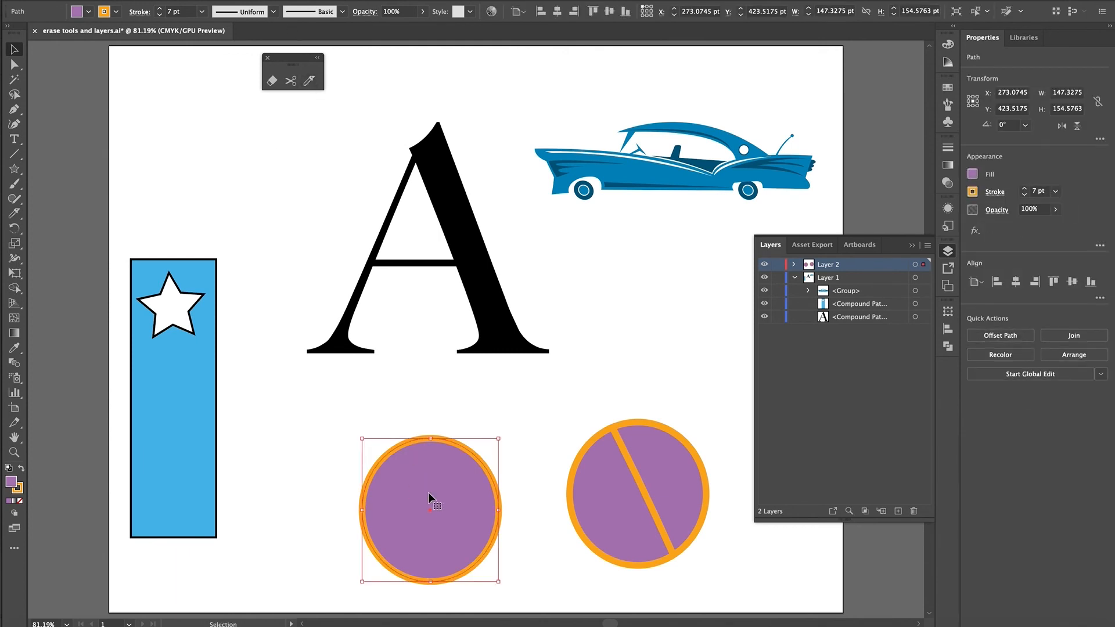
click(309, 81)
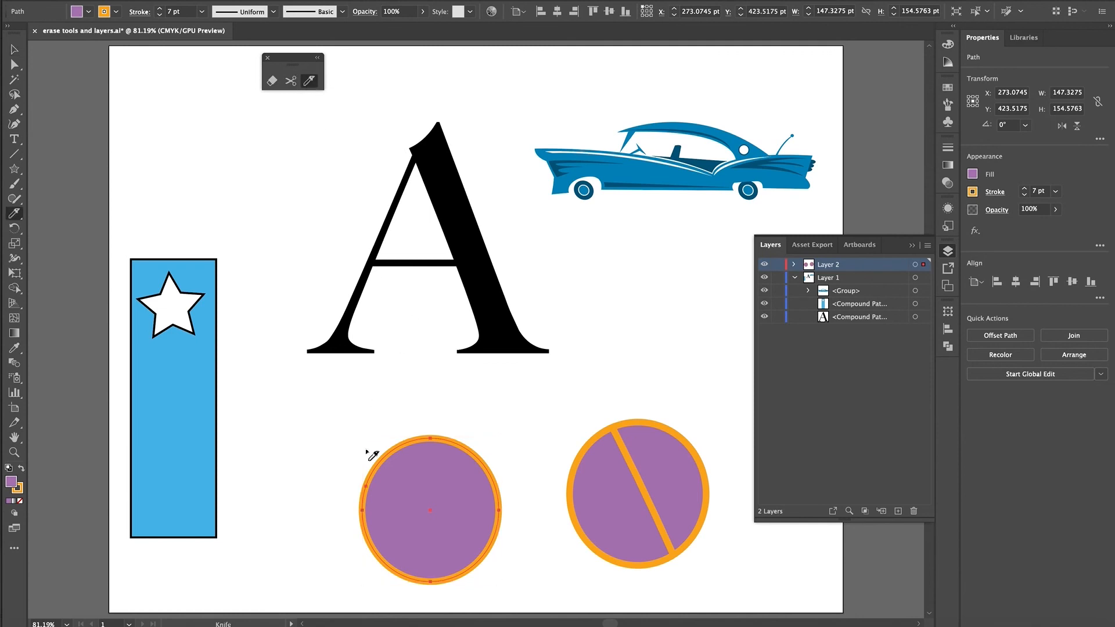
drag(332, 523, 542, 491)
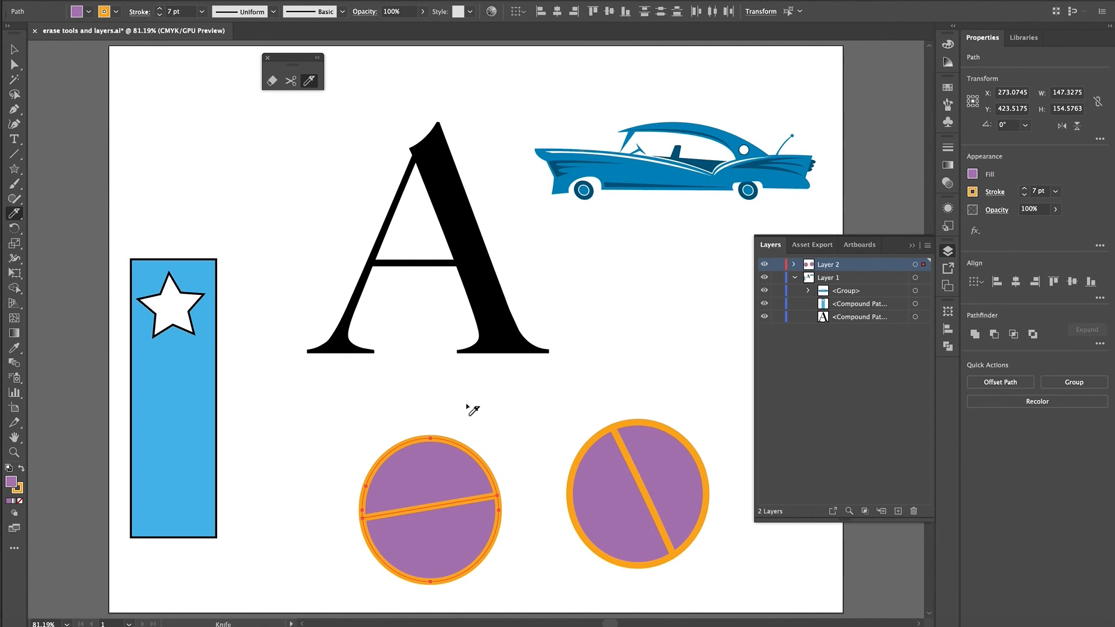
mouse_move(459, 409)
mouse_down()
mouse_move(386, 580)
mouse_move(391, 596)
mouse_up()
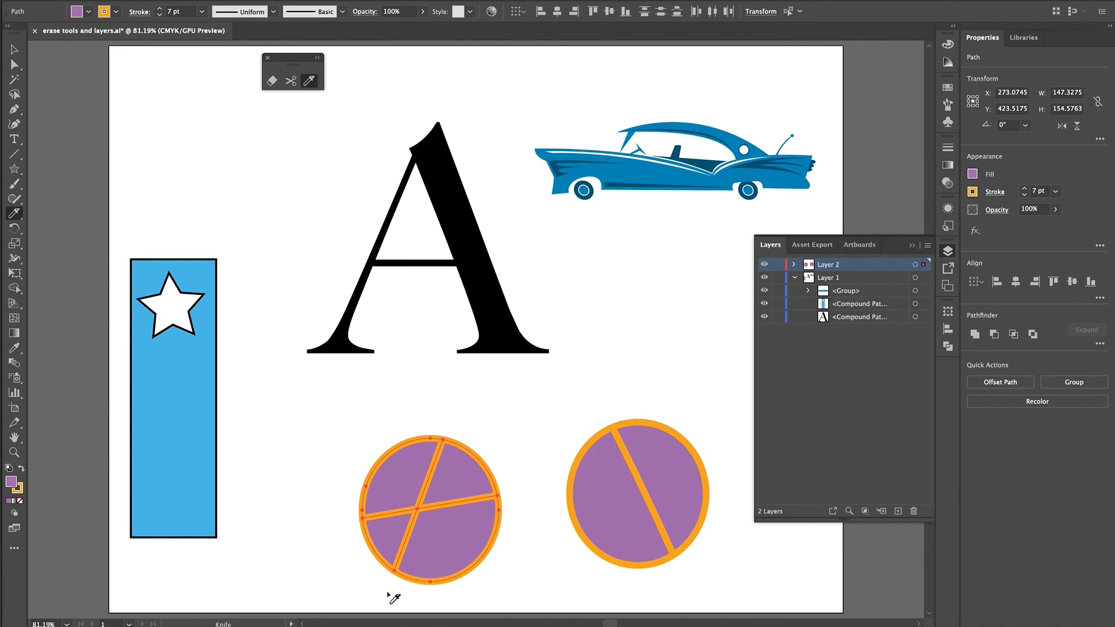
key(ctrl+z)
key(ctrl+z)
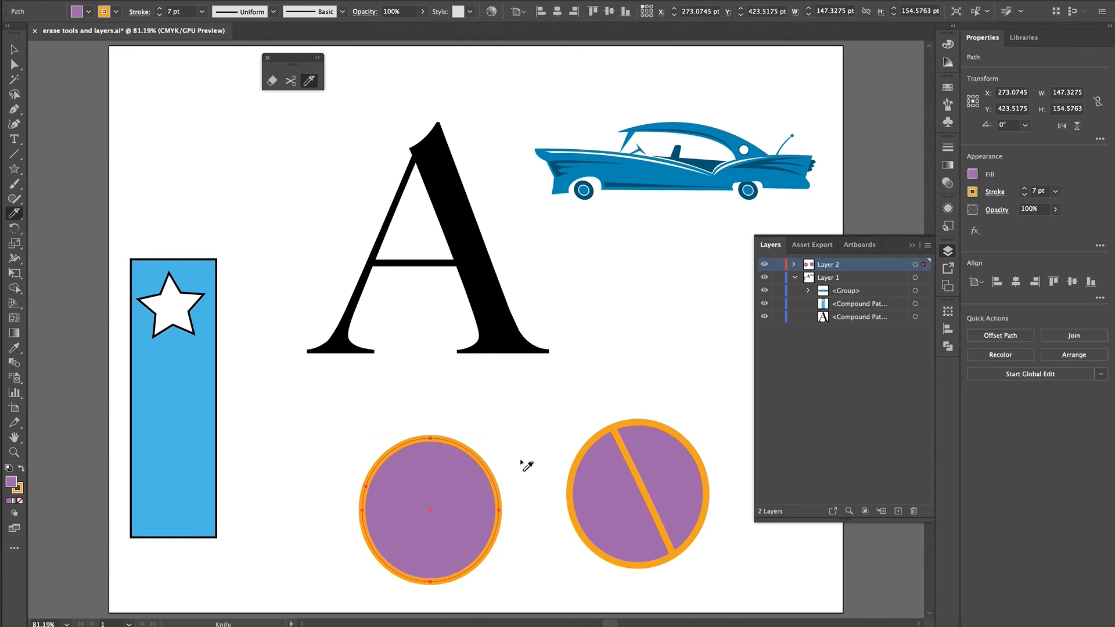
- Split the left circle's outline at its right and left edges with the Scissors tool, and move the upper piece up from the lower one
click(290, 82)
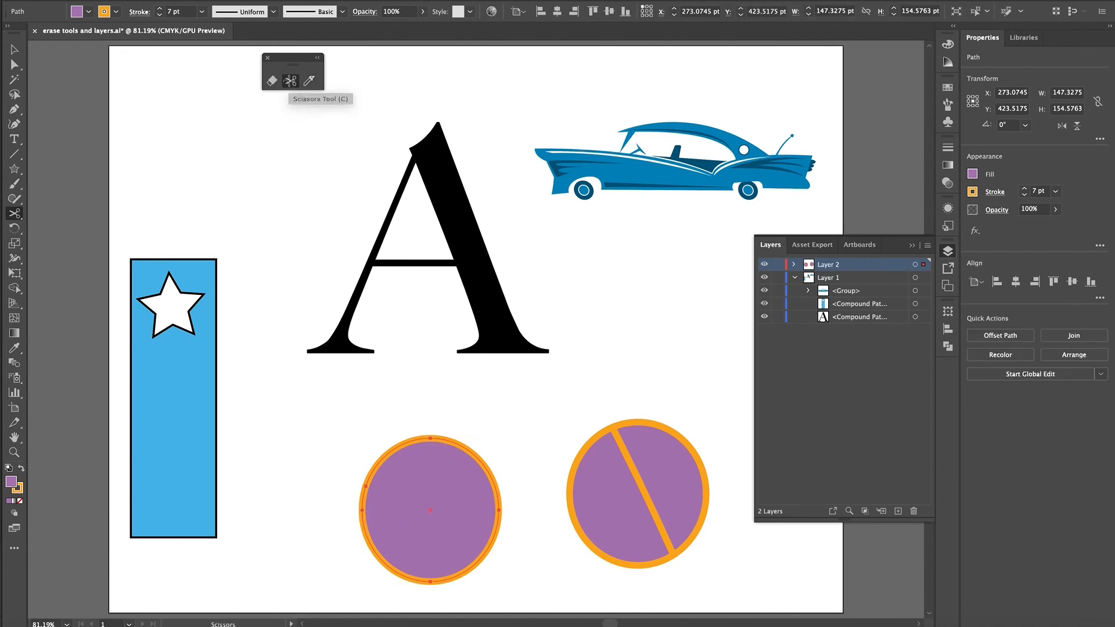
click(496, 488)
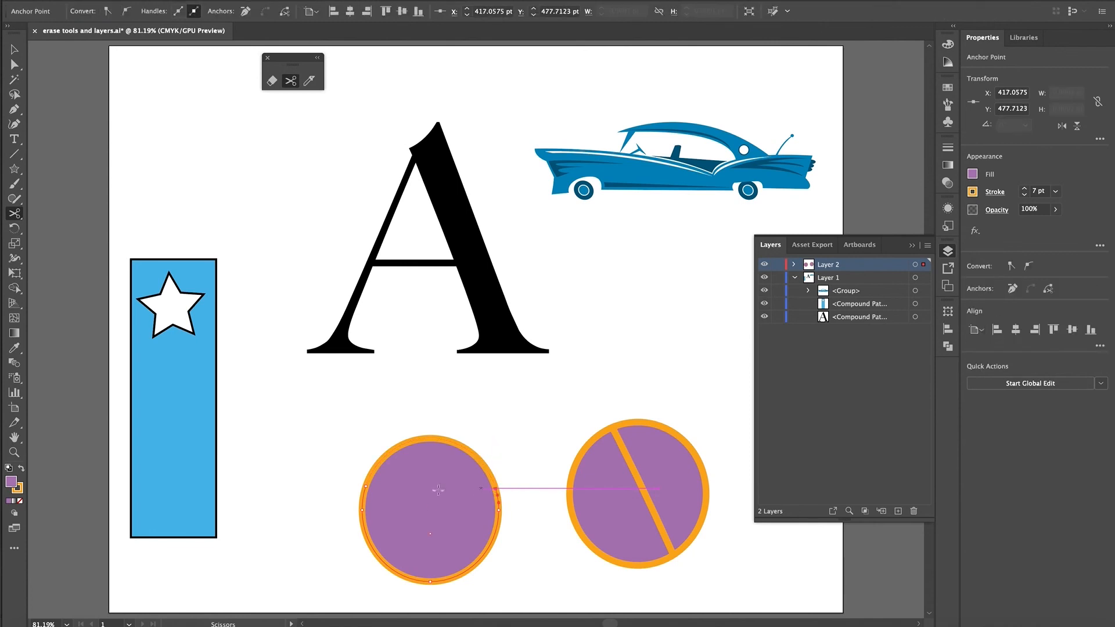
click(362, 496)
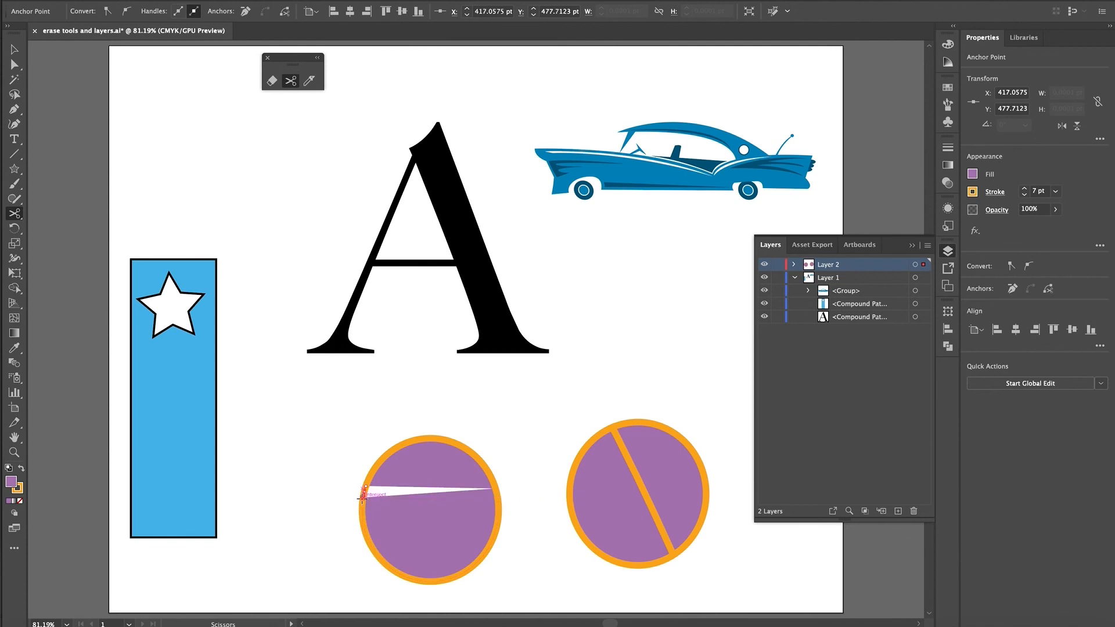
click(14, 51)
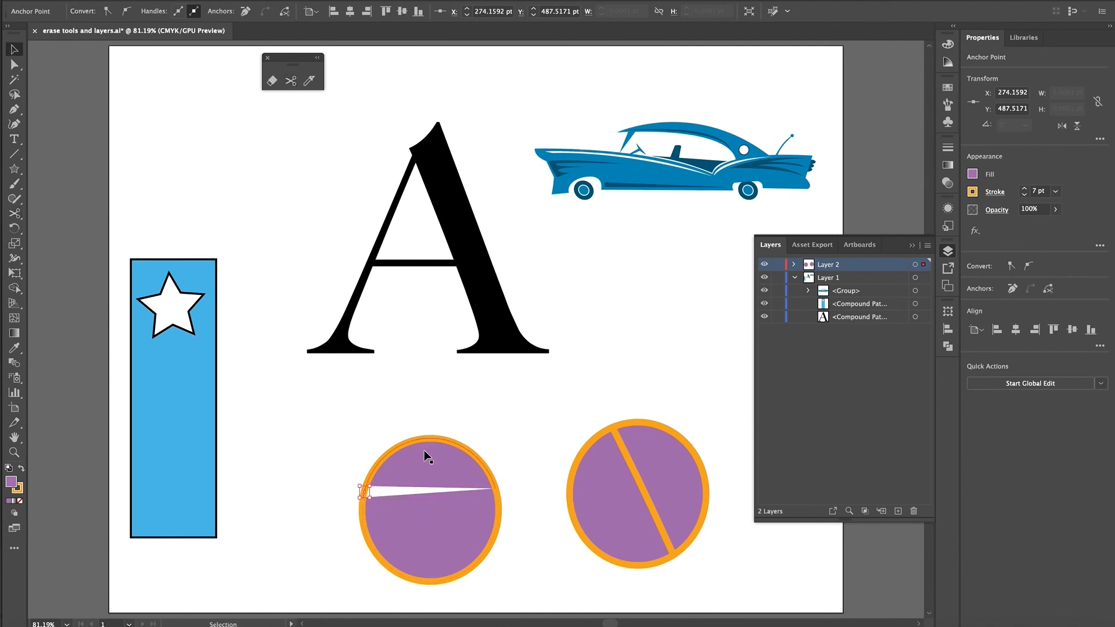
drag(424, 451, 431, 424)
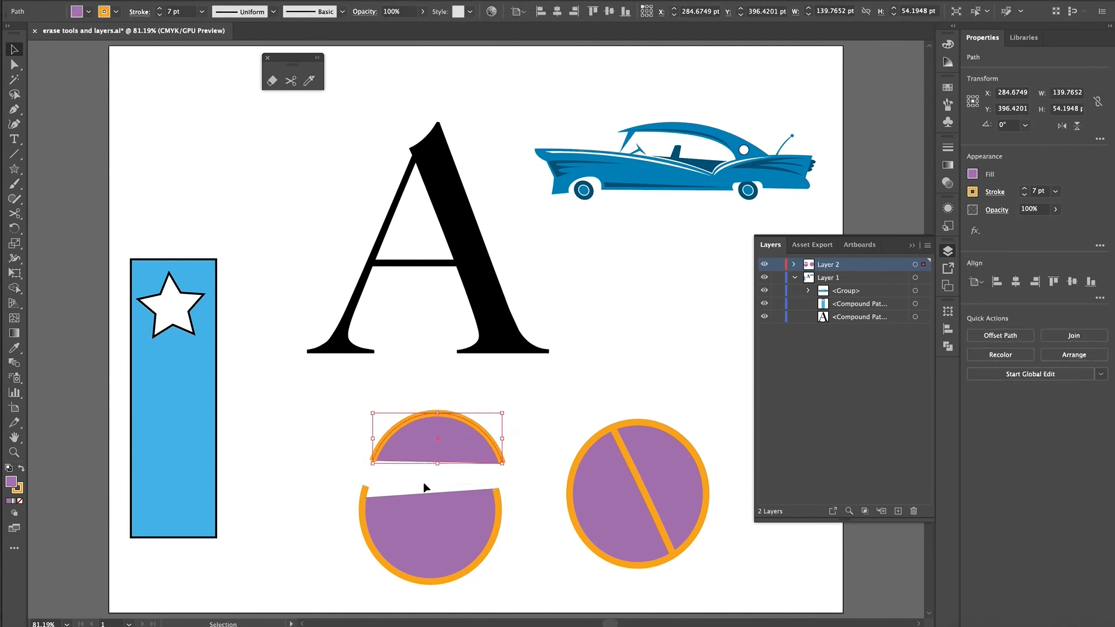